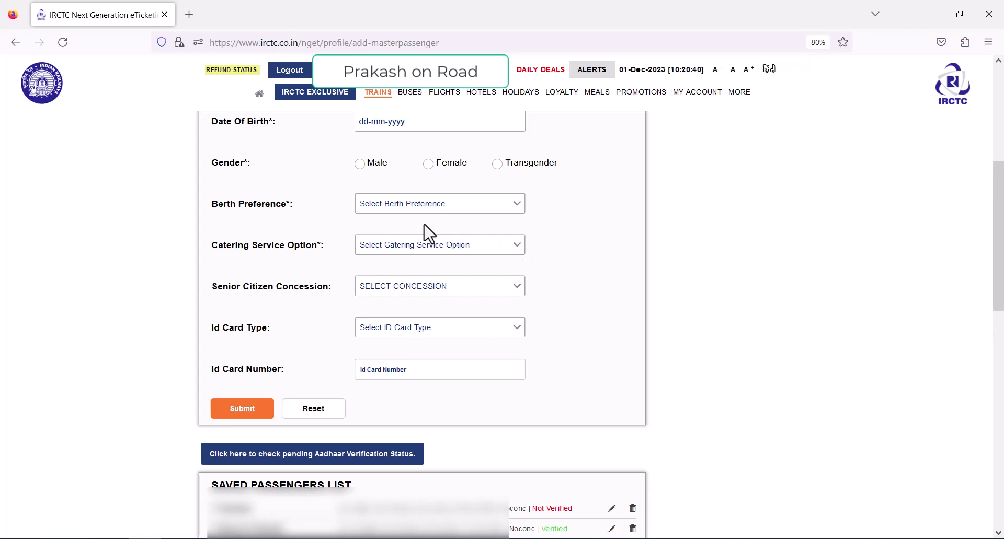
Enter the passenger's name in the Add / Modify Master List form
scroll(418, 225, up, 2)
scroll(366, 141, up, 2)
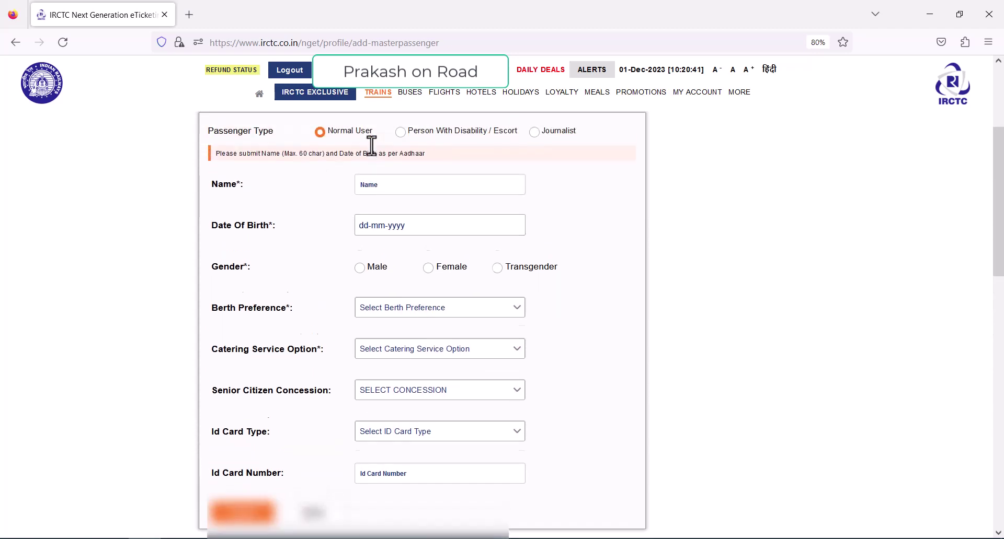
click(380, 184)
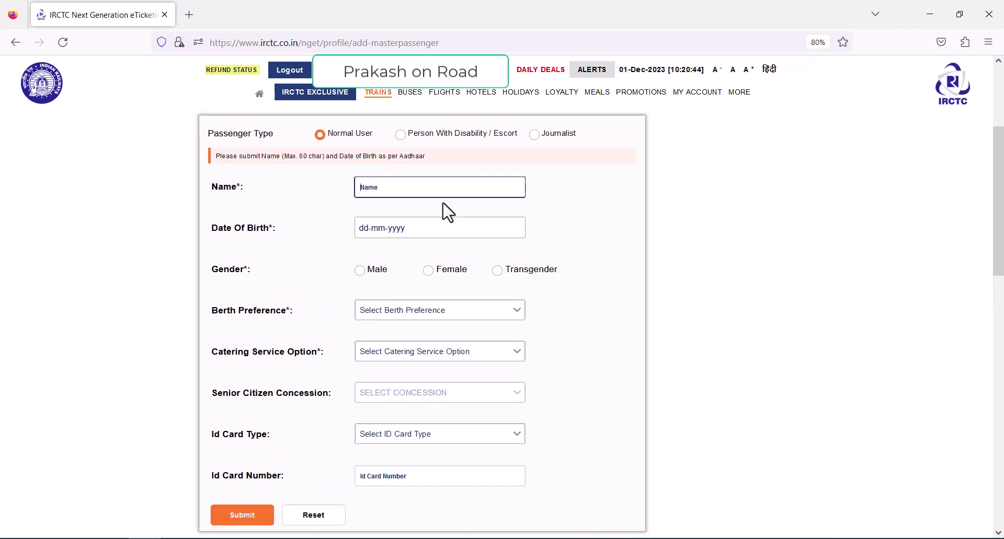
text(manju)
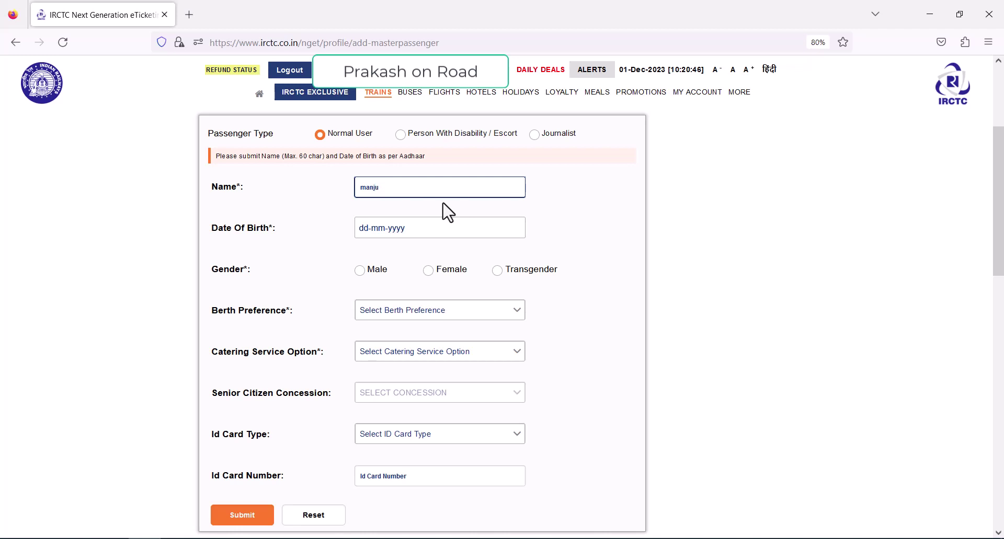
Set the passenger's berth preference to NO CHOICE and the catering service option to No Food
click(393, 313)
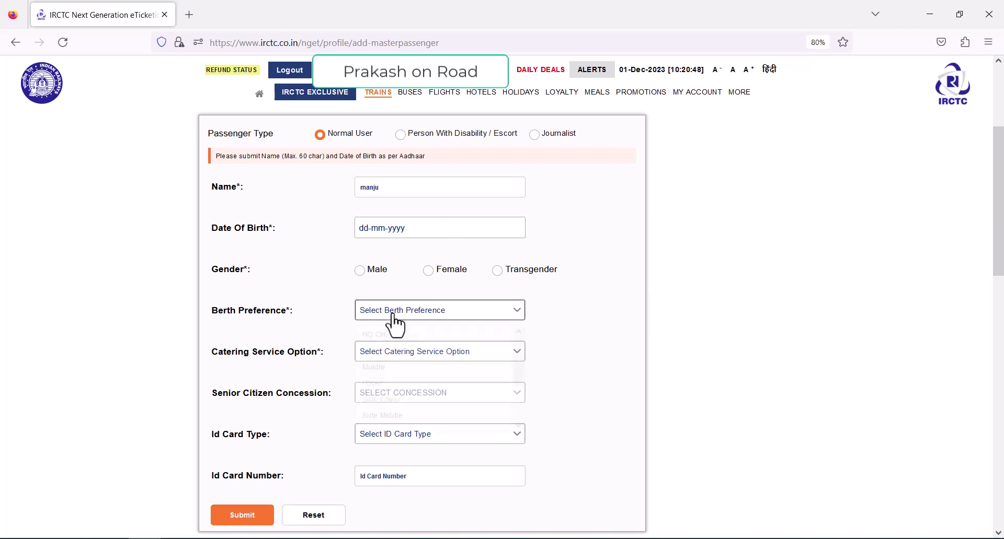
click(386, 331)
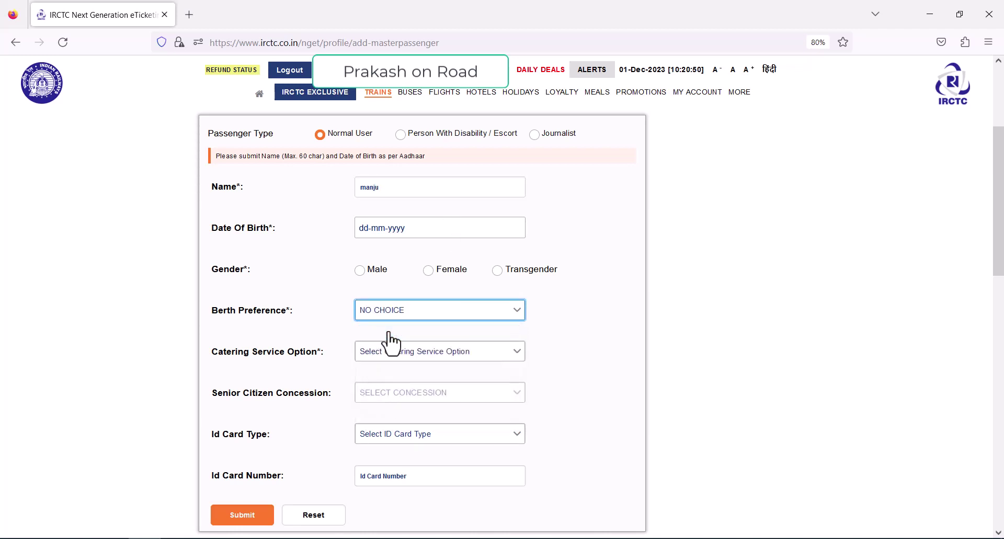
scroll(380, 330, down, 1)
click(425, 305)
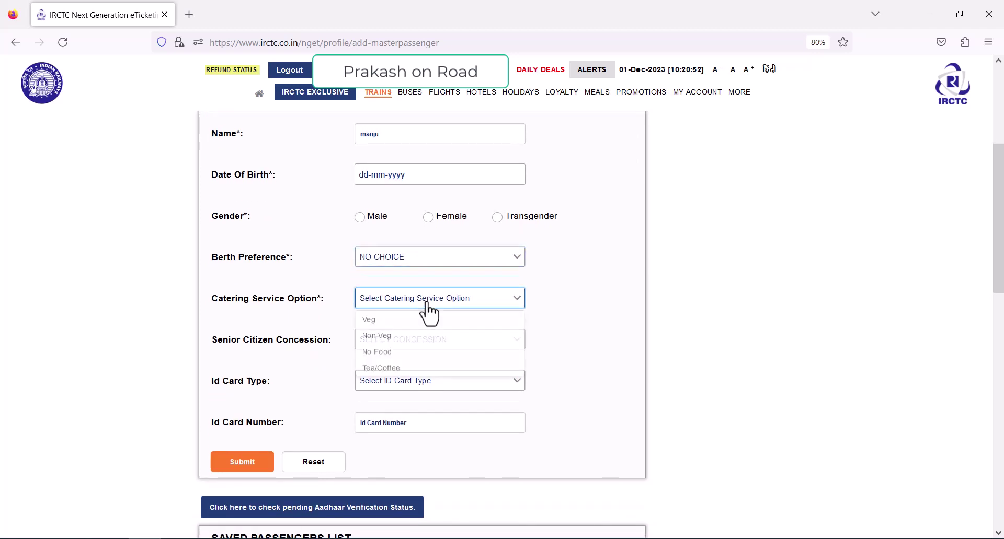
click(375, 352)
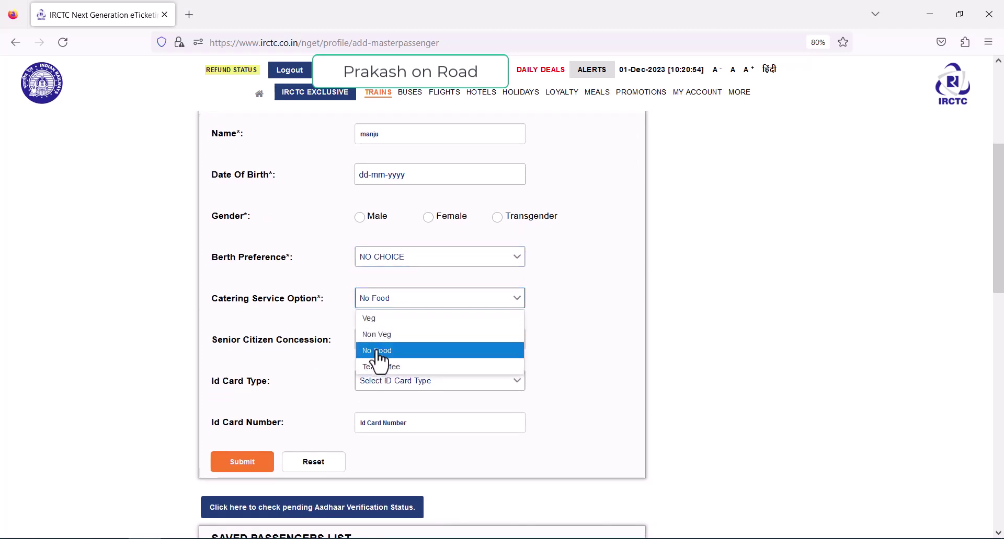
click(415, 356)
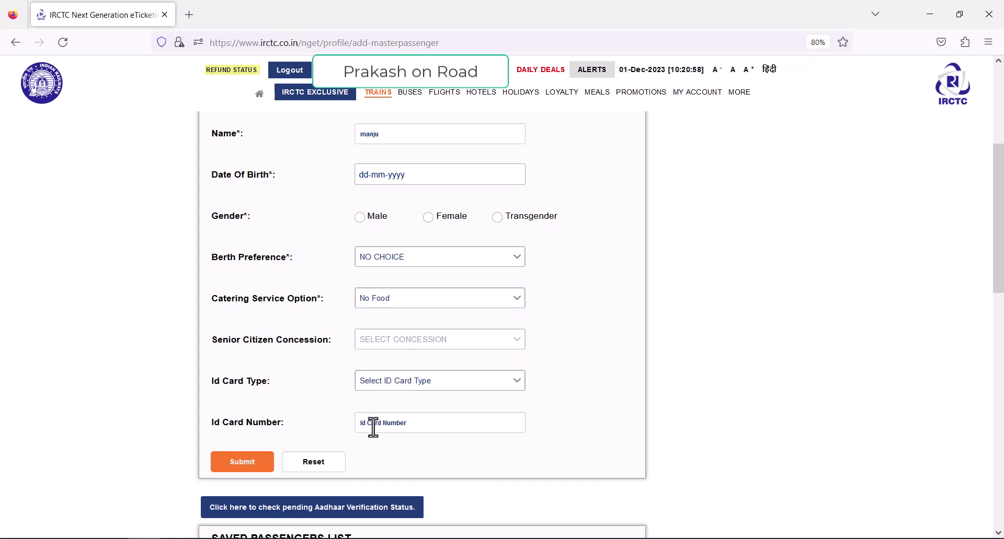
click(422, 387)
click(423, 399)
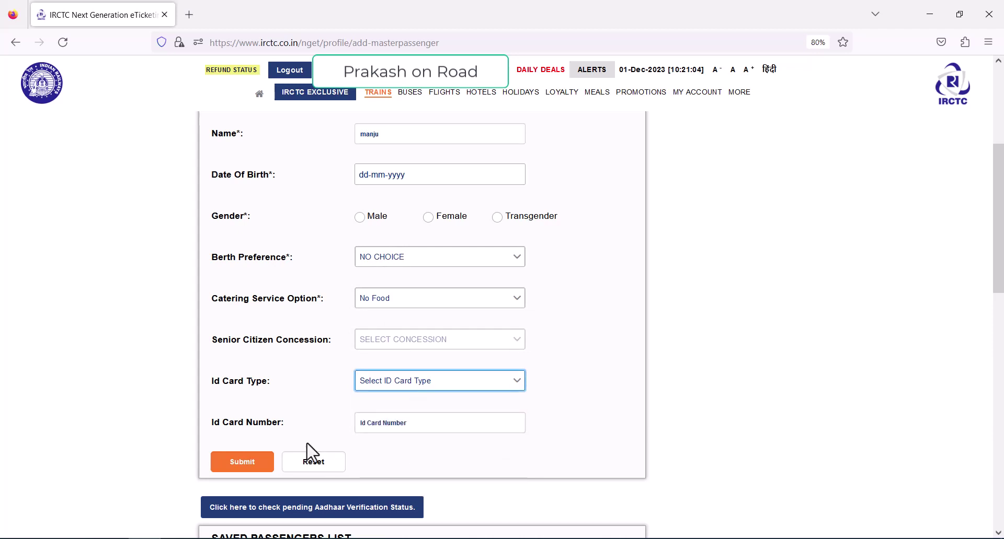
scroll(469, 465, down, 2)
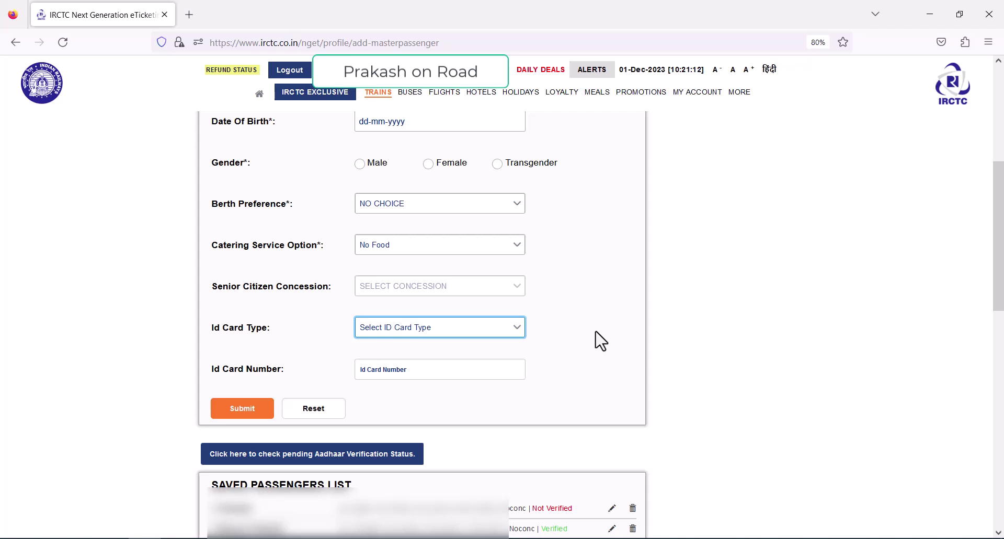
Open the Add / Delete Recent Journey List page of the profile
scroll(601, 341, up, 3)
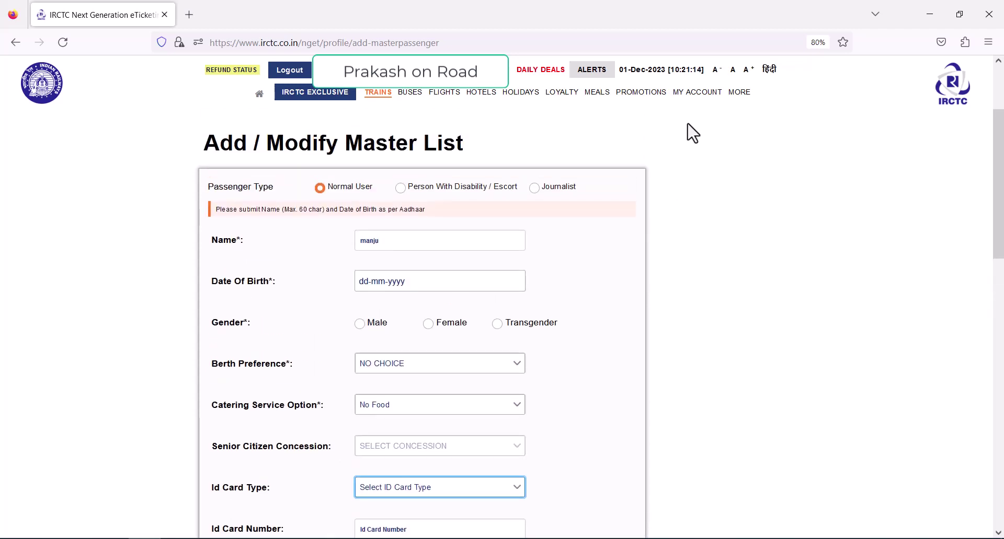
mouse_move(693, 107)
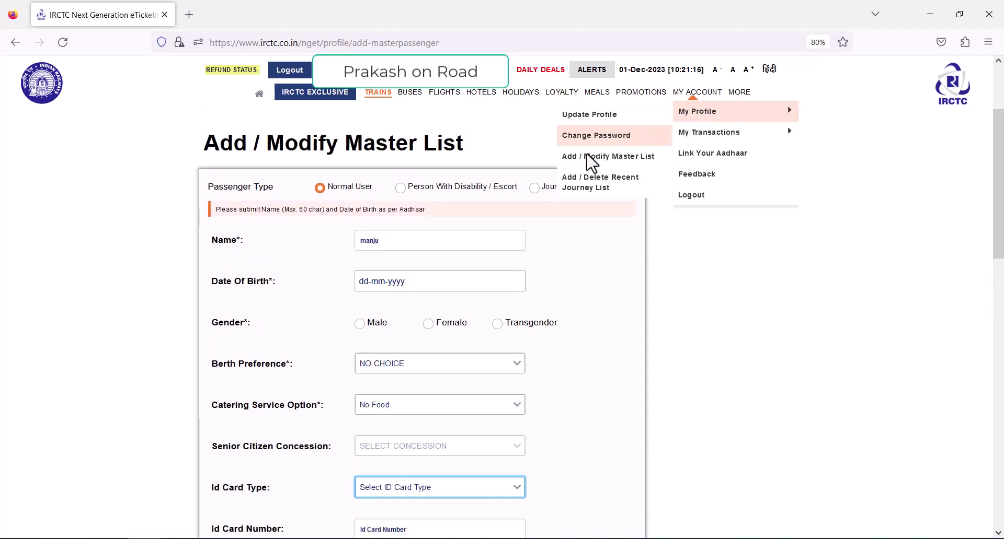
click(579, 195)
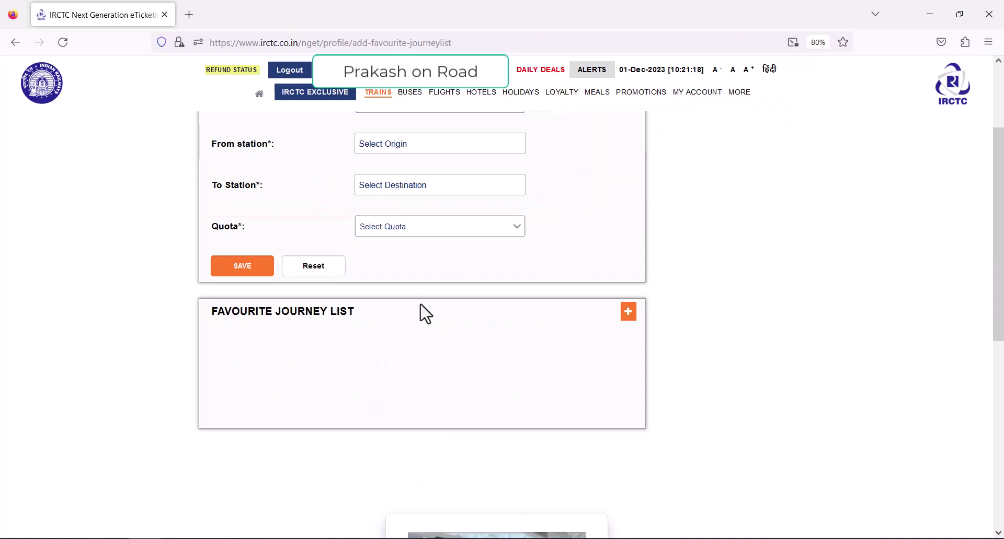
Open the train ticket booking page and set the origin station to YESVANTPUR JN - YPR
mouse_move(380, 95)
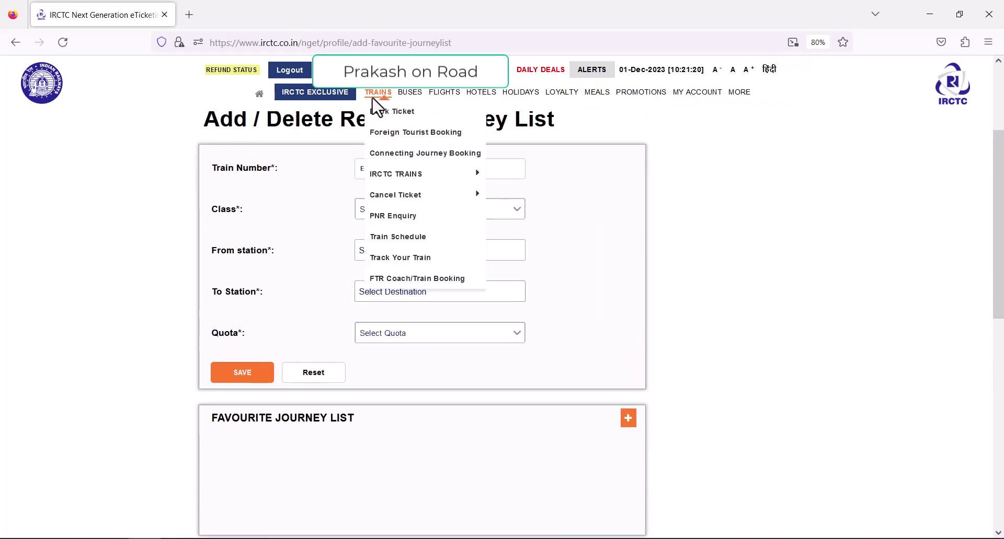
click(386, 119)
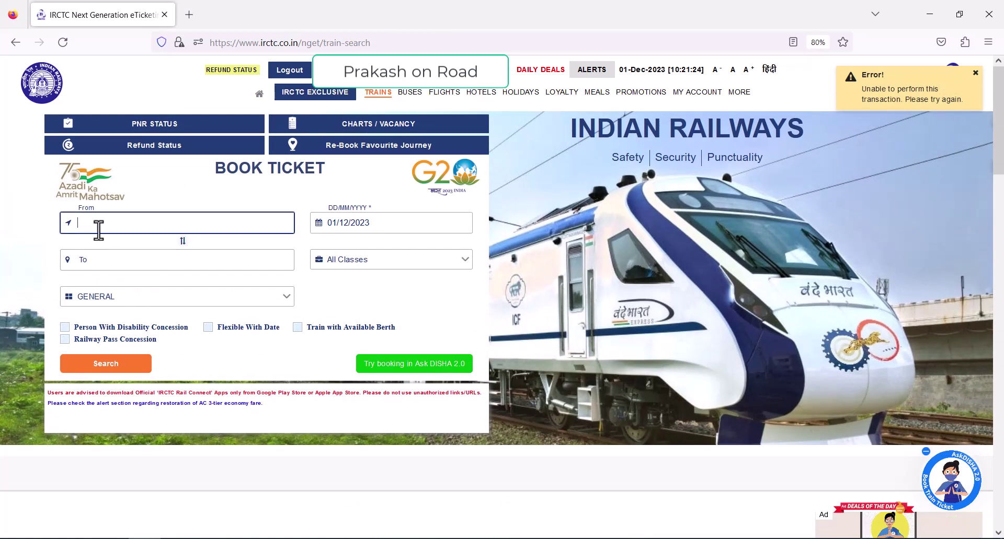
text(ypr)
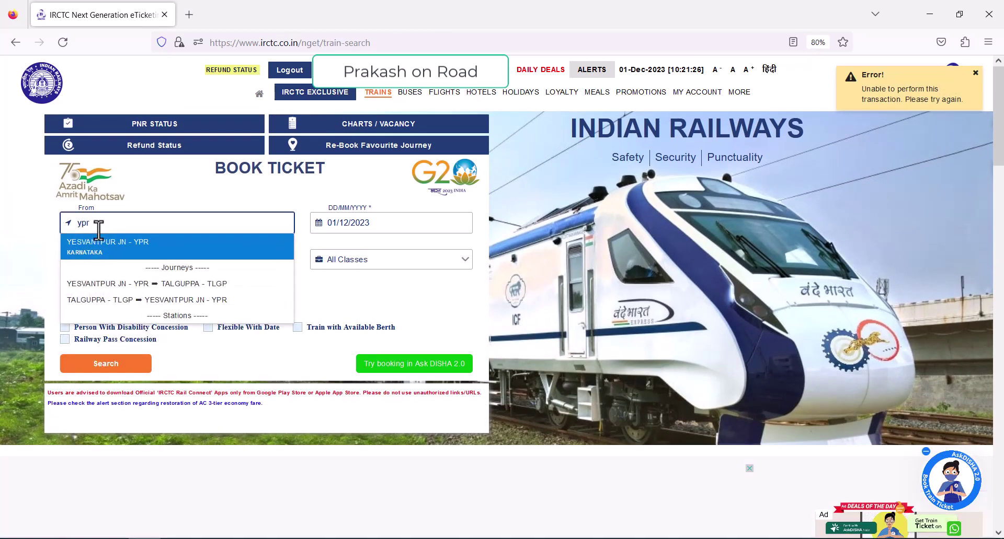
click(94, 250)
Set the destination station to MANGALURU JN - MAJN (MANGALURU)
click(90, 264)
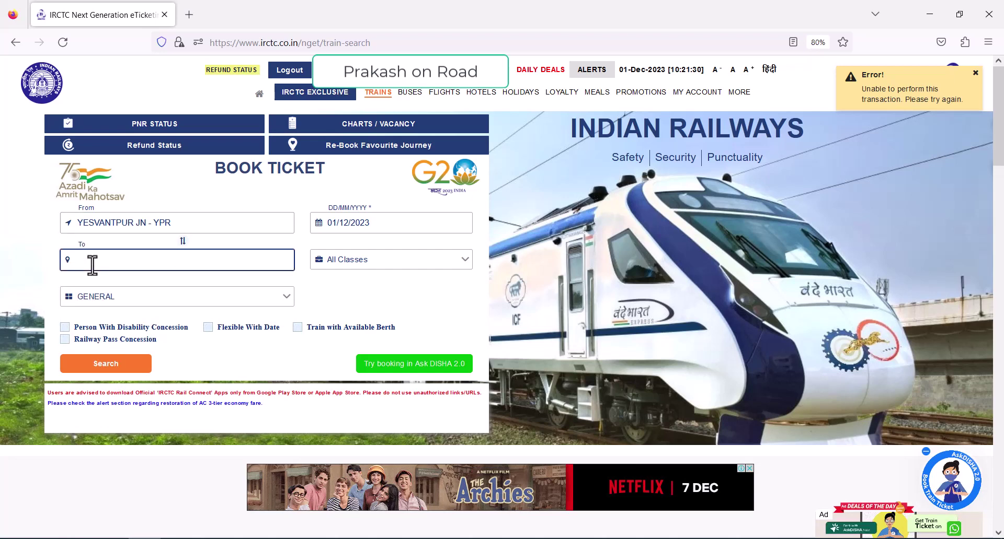
text(manga)
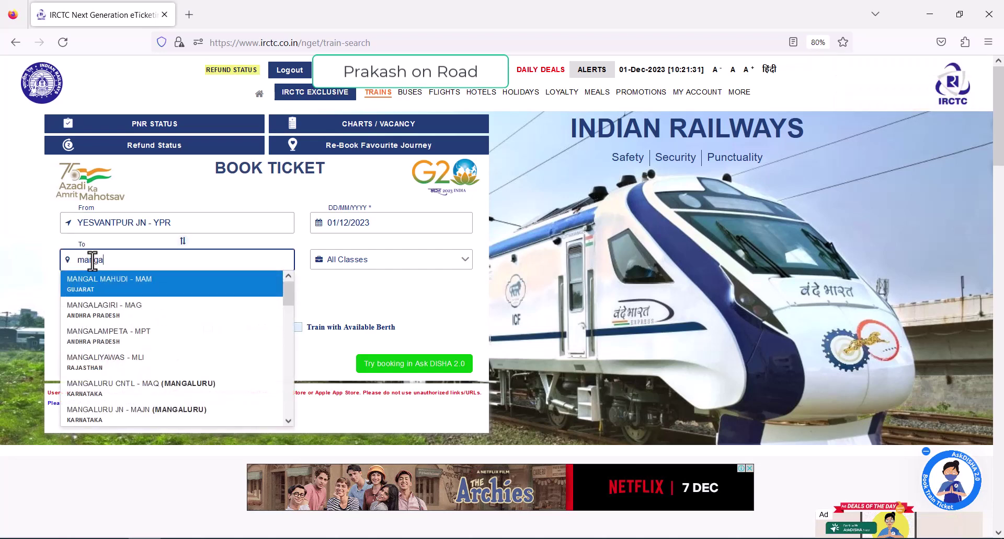
text(l)
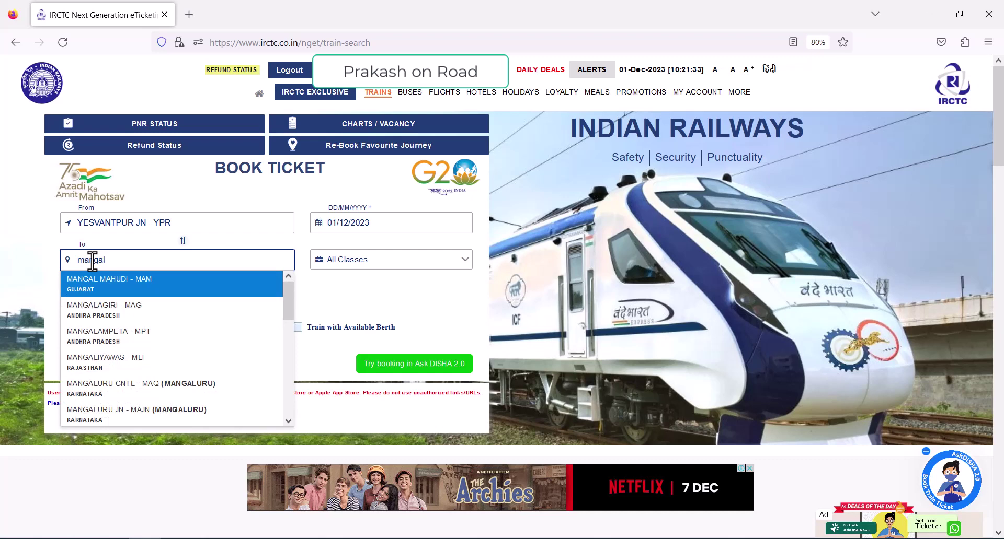
text(u)
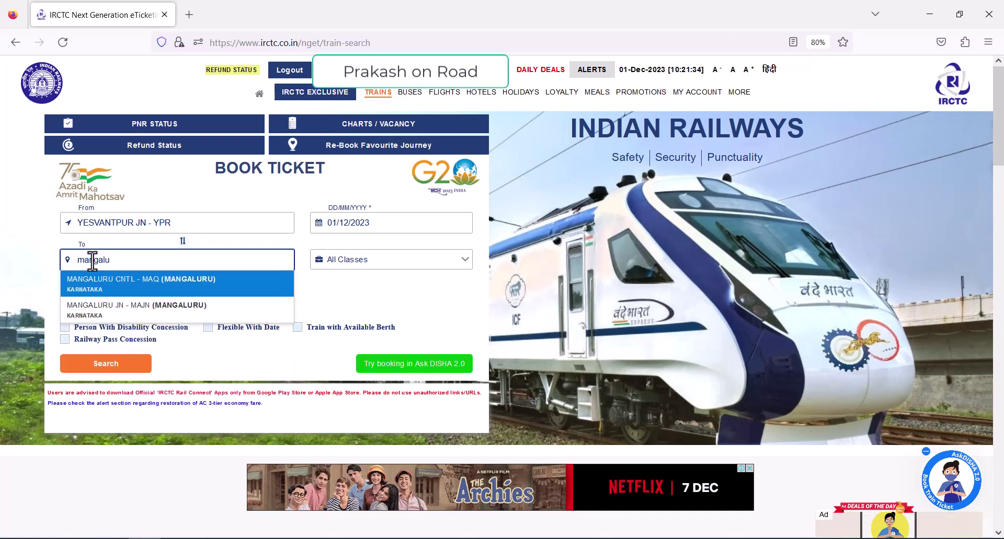
click(140, 305)
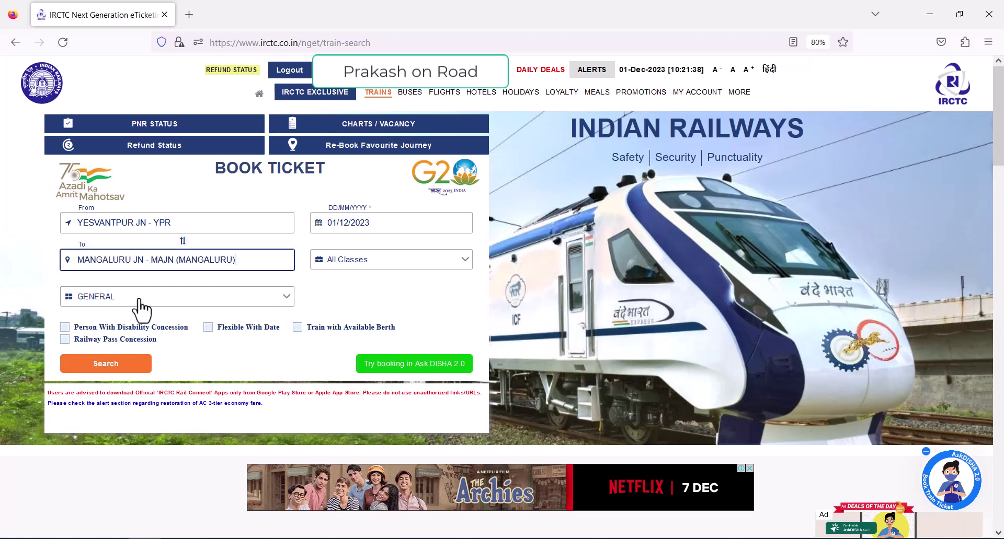
Set the journey date to 02/12/2023 and search for trains
click(340, 222)
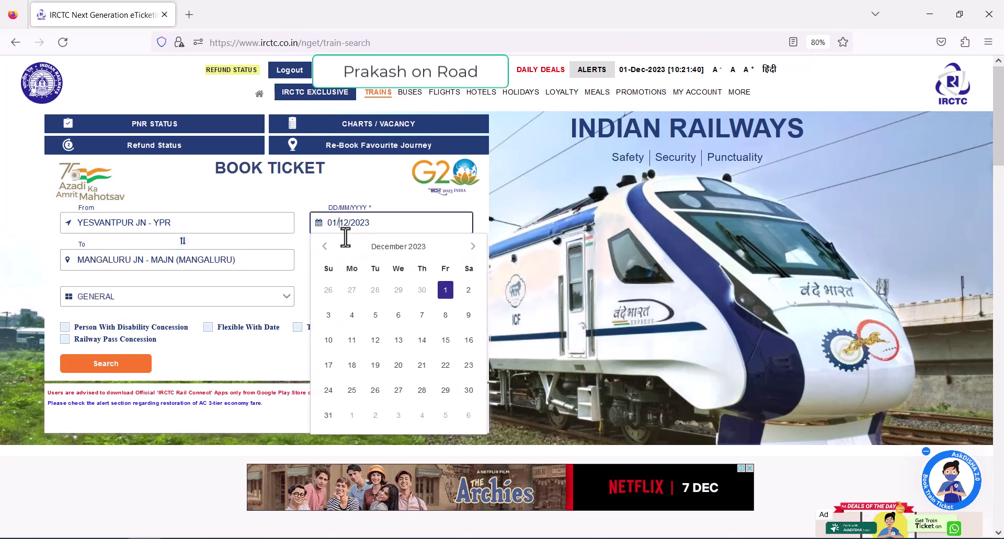
click(468, 292)
click(113, 368)
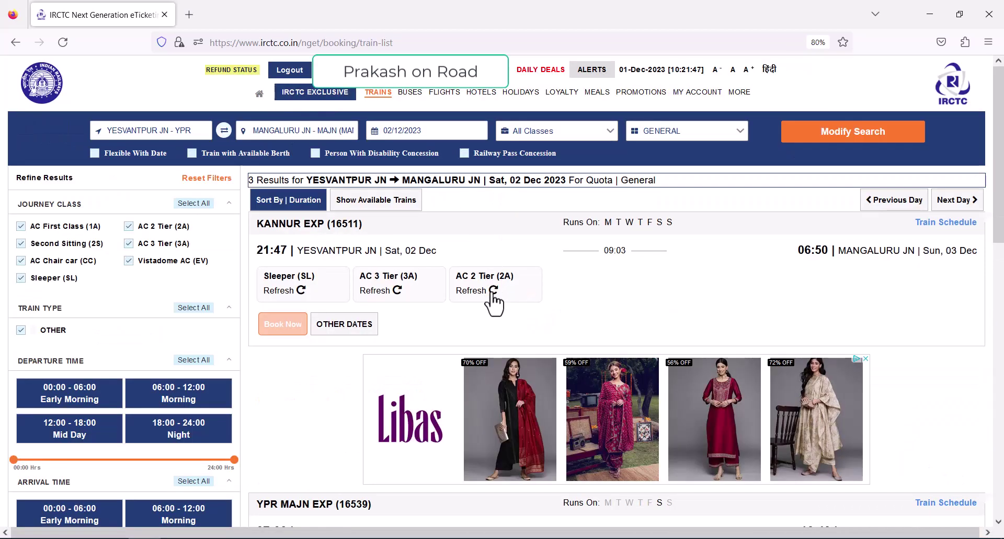
Check the Sleeper (SL) availability of KANNUR EXP and select its train number 16511
scroll(494, 300, down, 2)
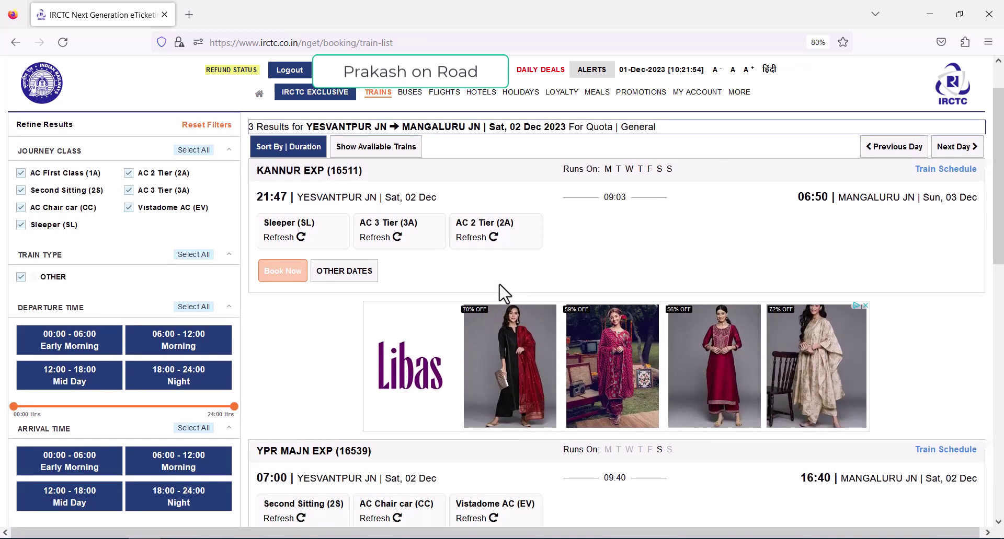
click(302, 235)
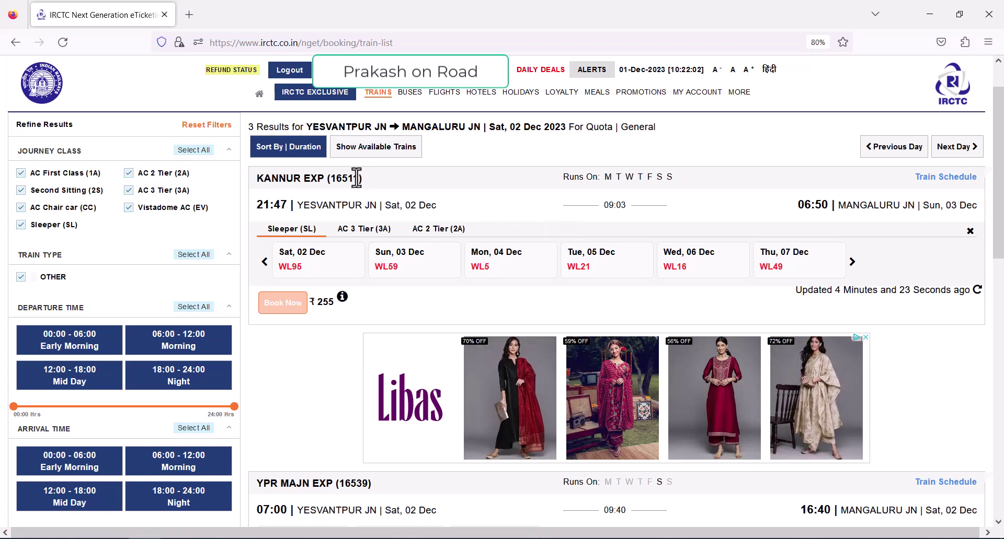
drag(338, 180, 331, 179)
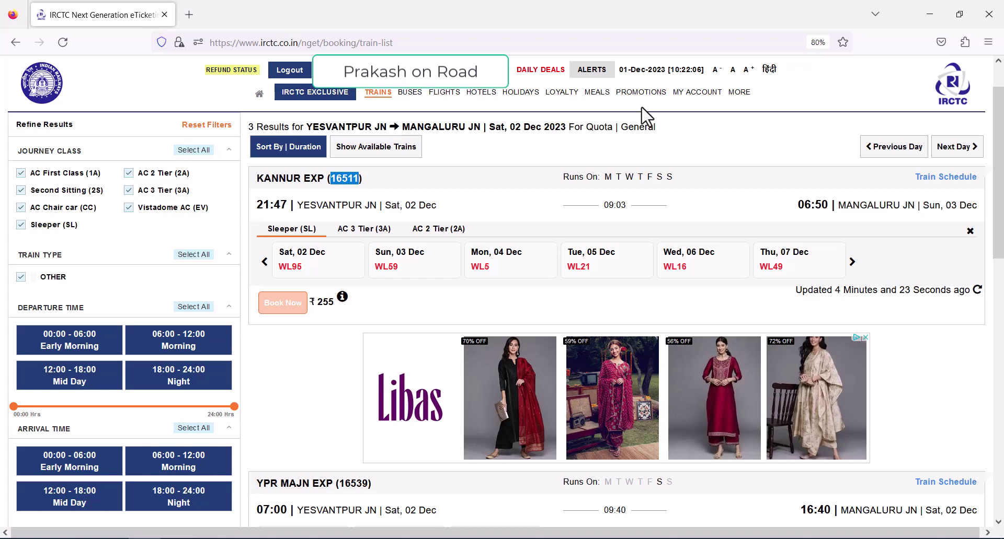
Open the Add / Delete Recent Journey List page and enter 16511 as the train number
mouse_move(707, 97)
mouse_move(695, 114)
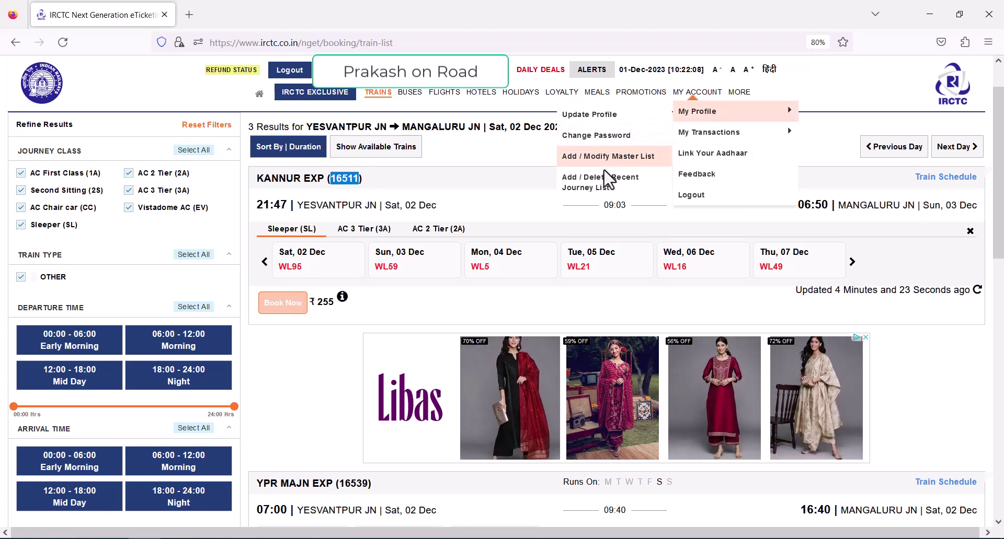
click(607, 195)
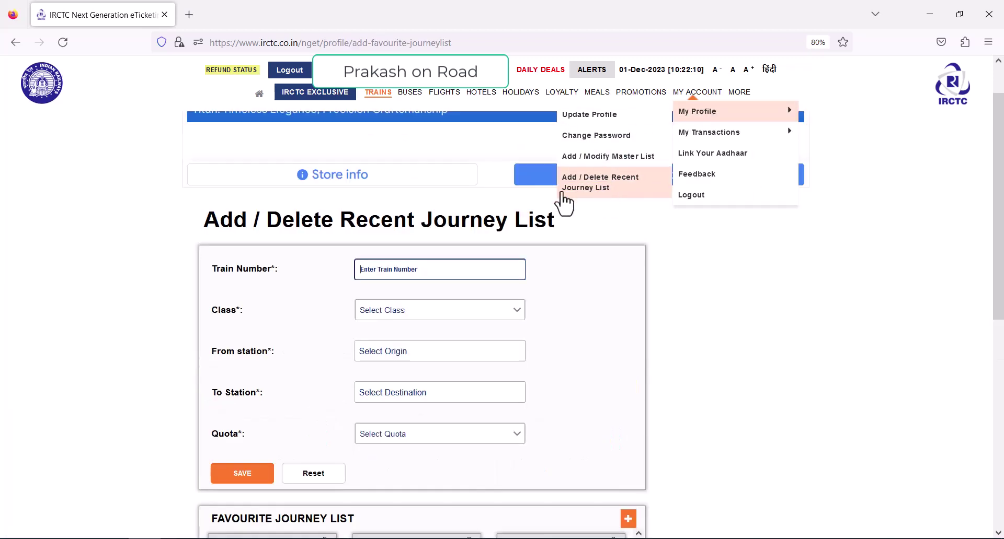
click(379, 270)
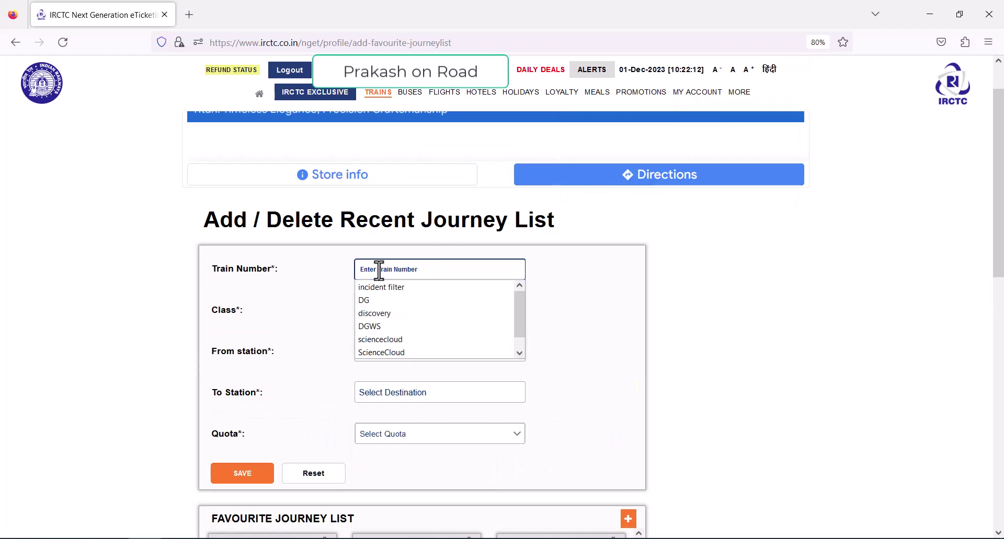
text(16511)
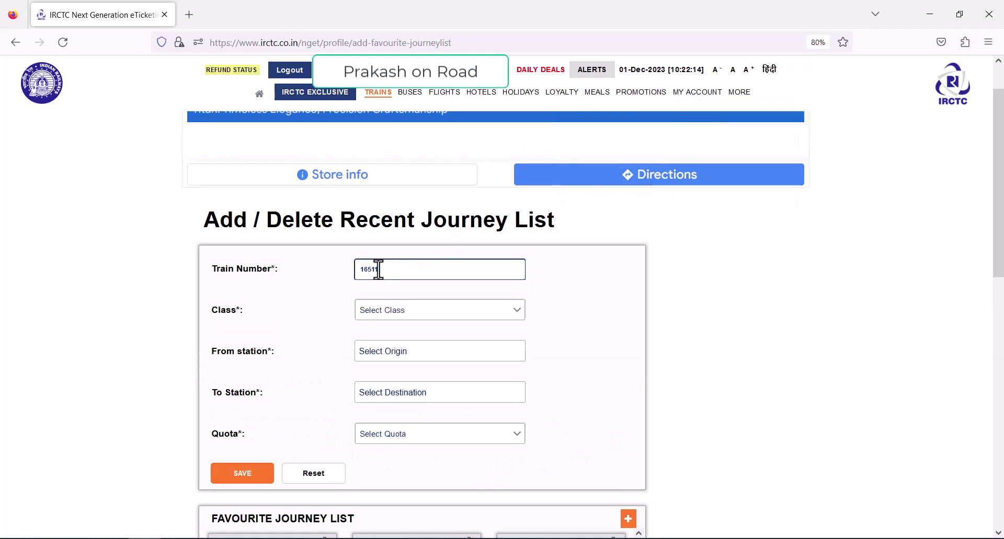
Set the journey's class to Sleeper (SL) and its origin station to YESVANTPUR JN - YPR
click(402, 311)
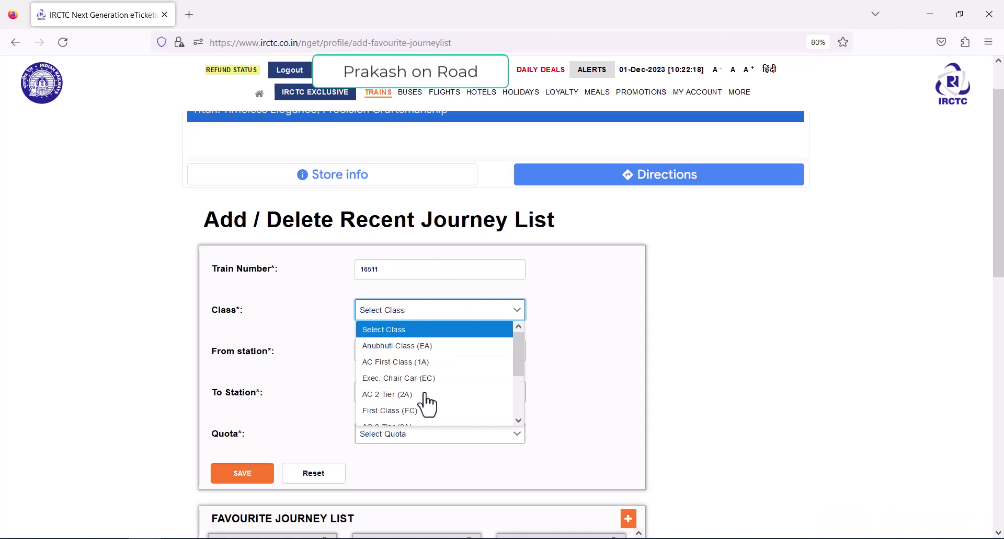
scroll(427, 404, down, 2)
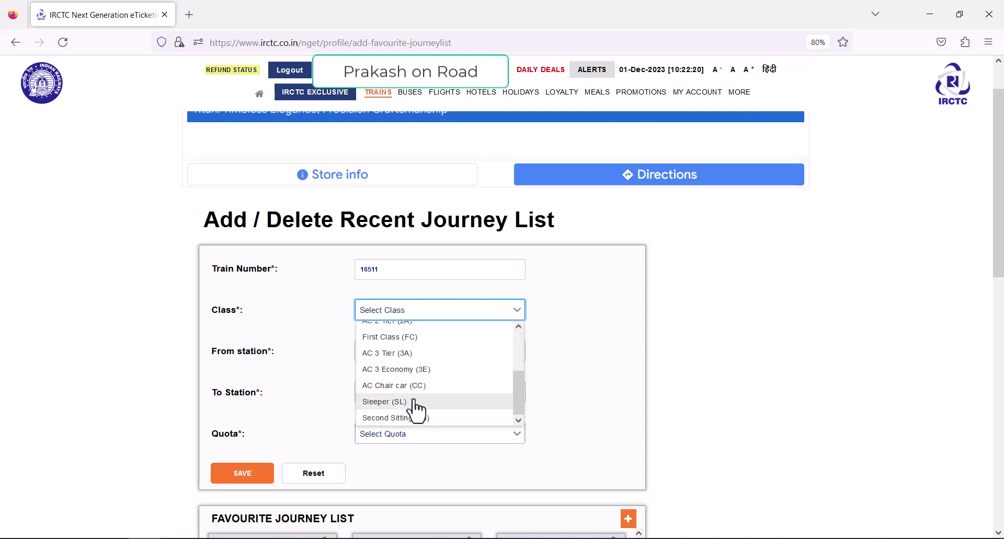
click(419, 402)
click(383, 352)
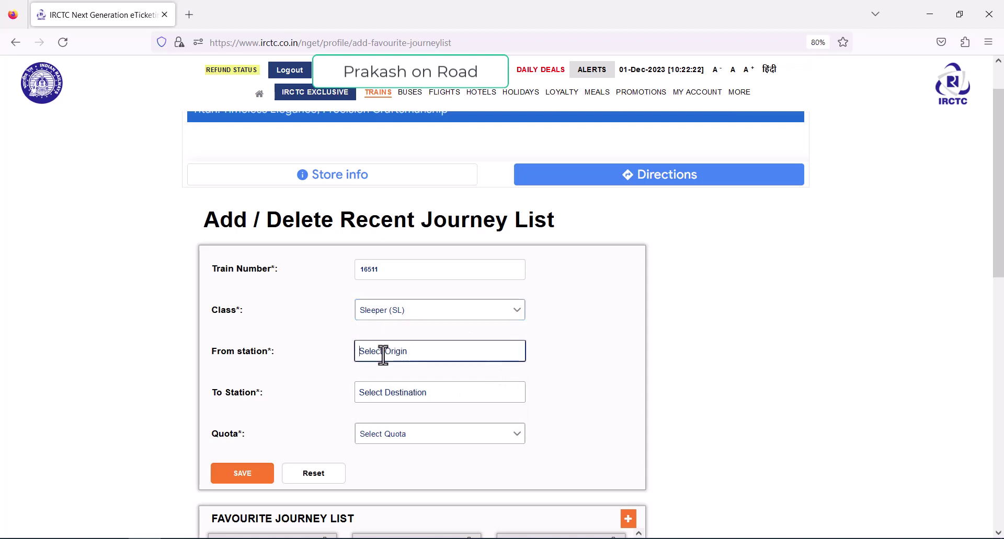
text(ypr)
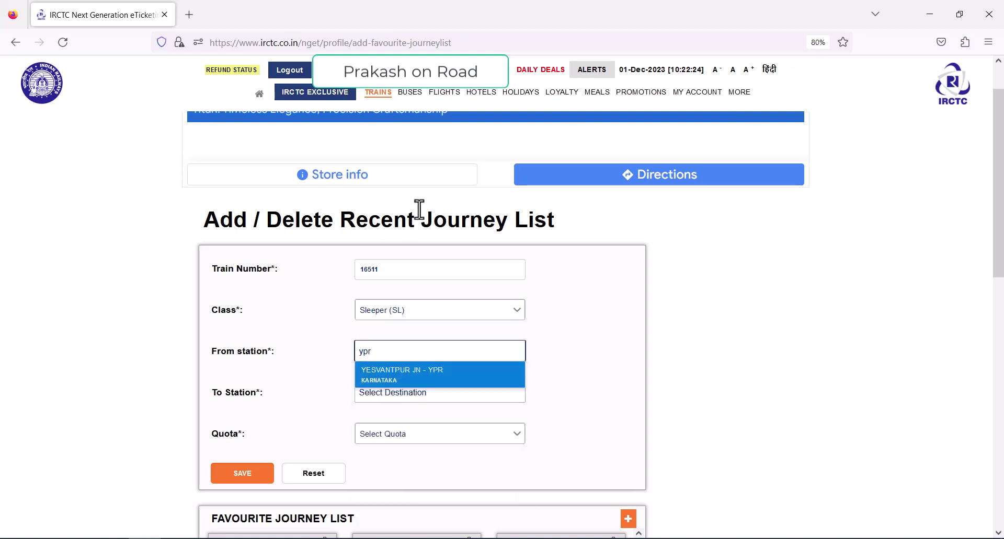
click(405, 375)
Set the favourite journey's destination station to MANGALURU JN - MAJN (MANGALURU)
click(385, 395)
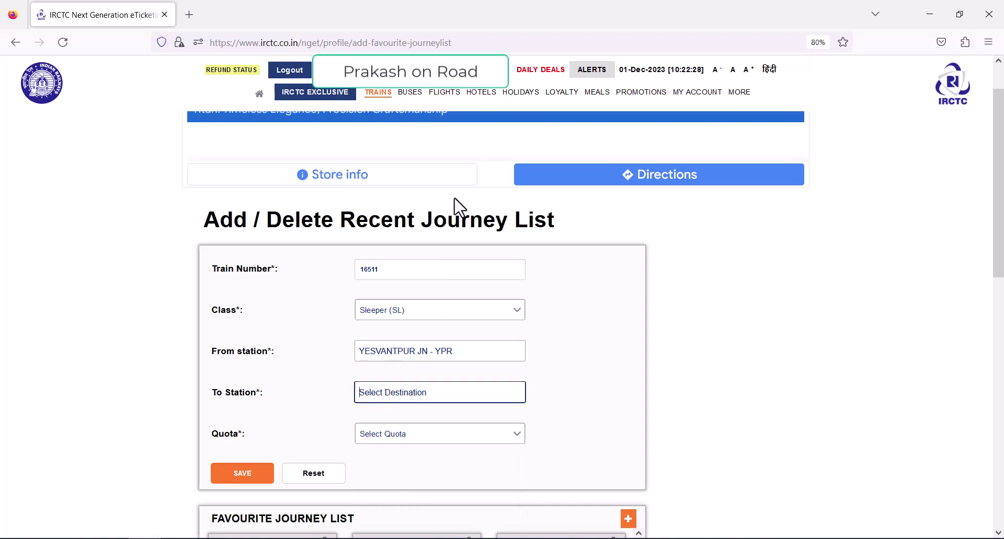
text(manga)
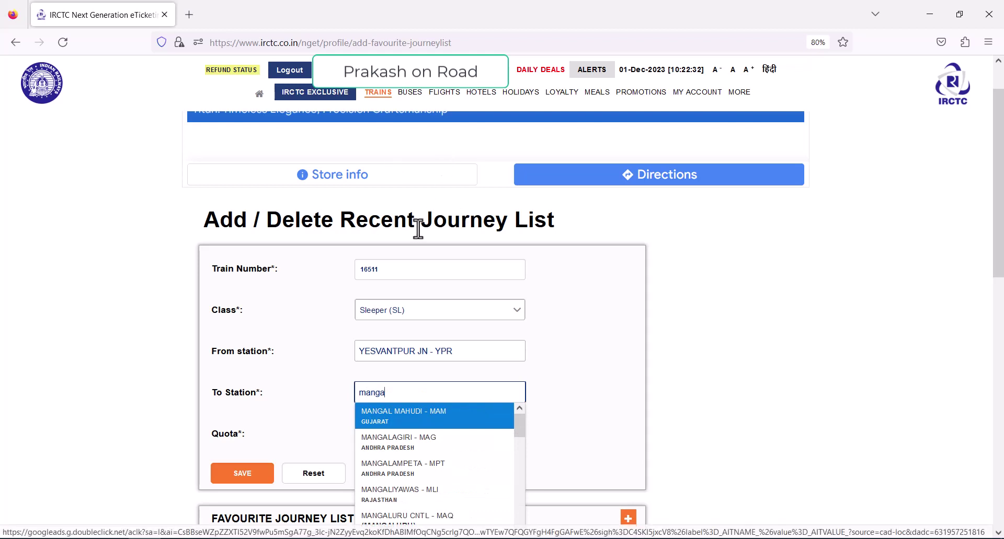
scroll(409, 434, down, 1)
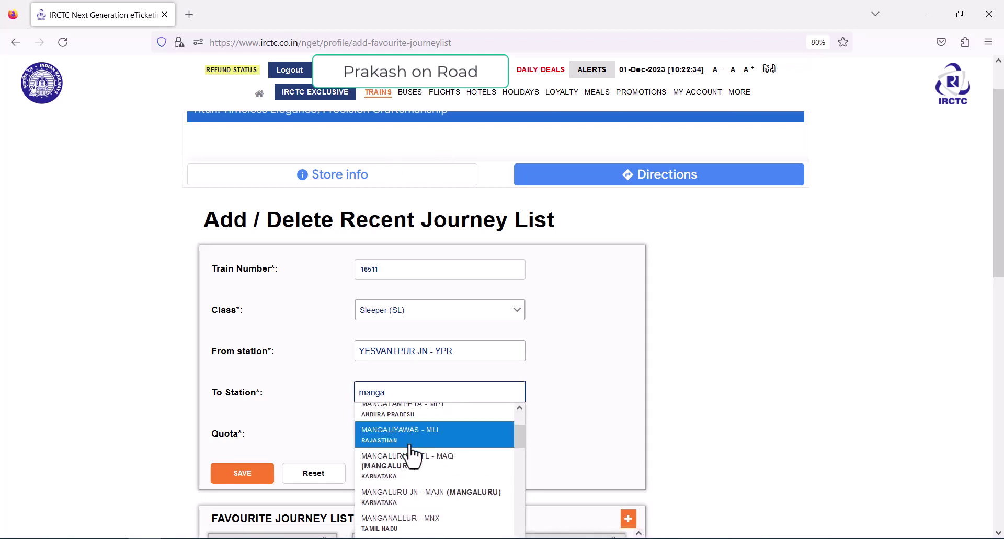
scroll(410, 458, down, 1)
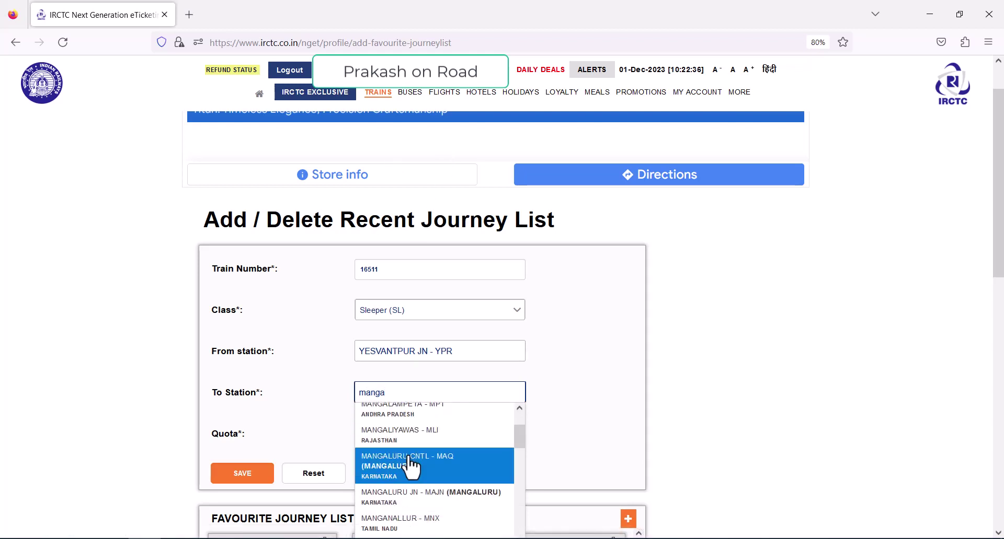
click(403, 494)
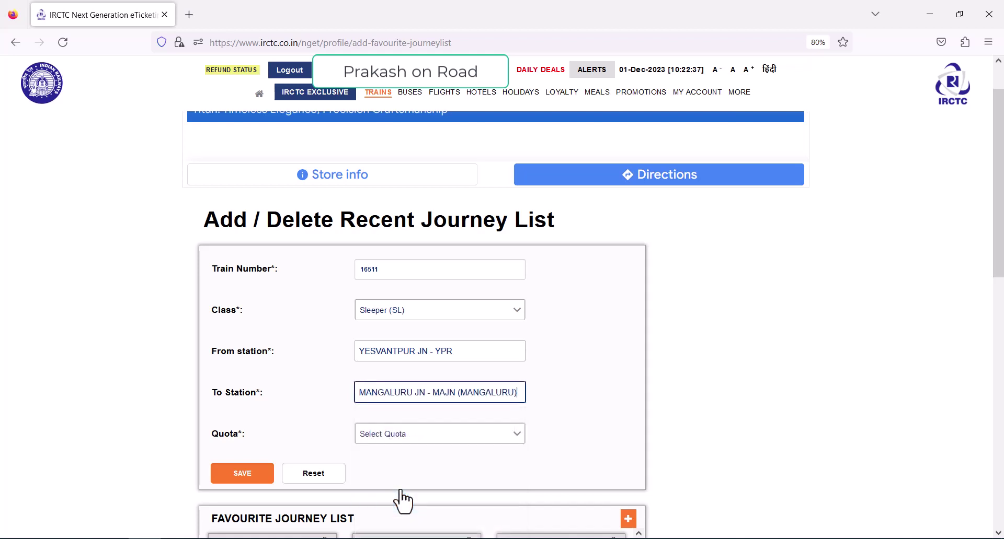
Set the journey's quota to TATKAL and save it to the favourite journey list
click(393, 442)
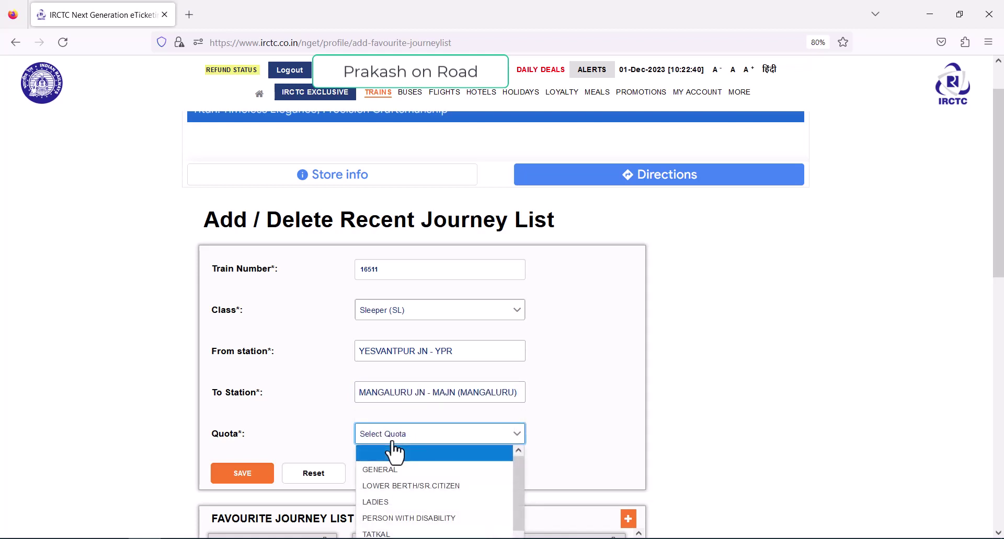
click(397, 533)
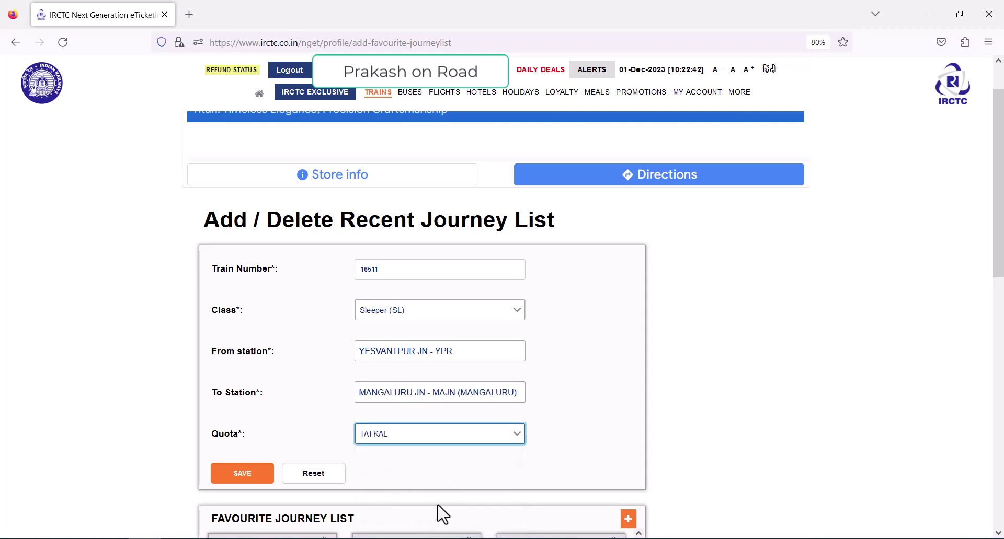
scroll(542, 427, down, 2)
scroll(274, 432, down, 2)
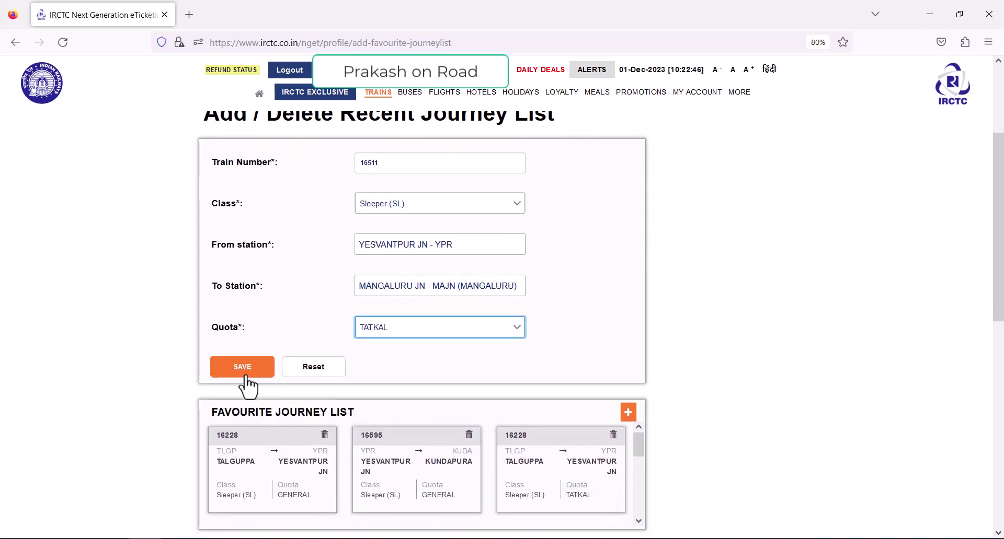
click(243, 368)
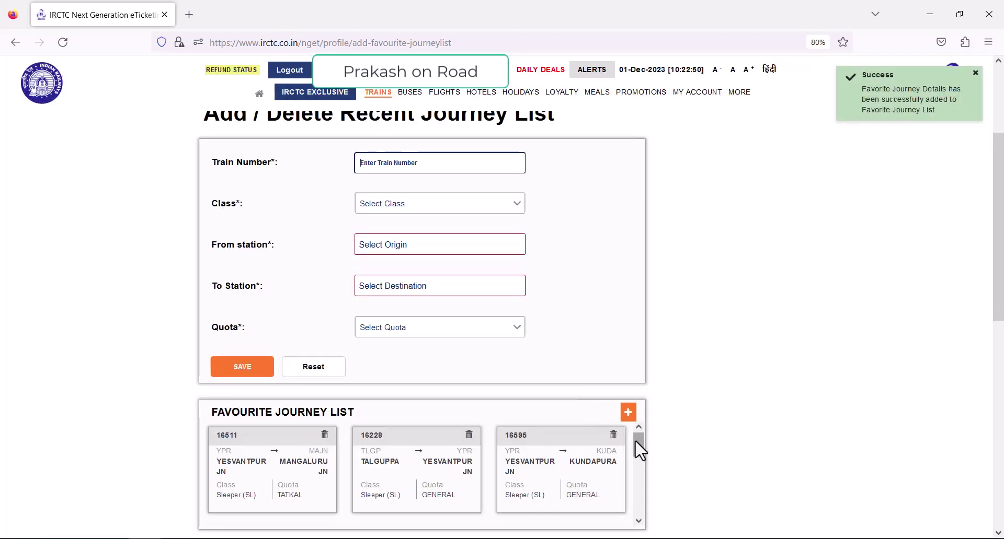
mouse_move(638, 442)
mouse_down()
mouse_move(635, 505)
mouse_move(636, 441)
mouse_up()
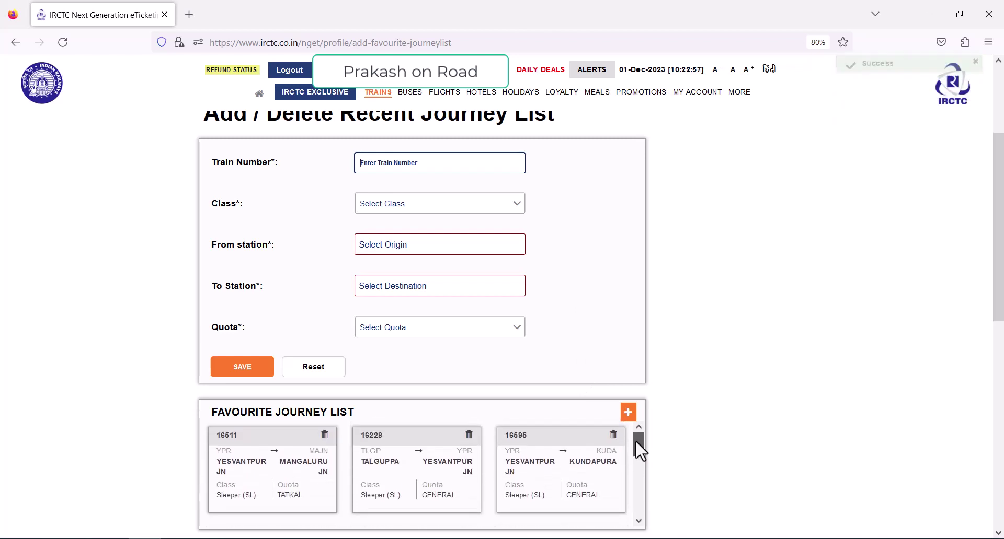
scroll(496, 292, up, 2)
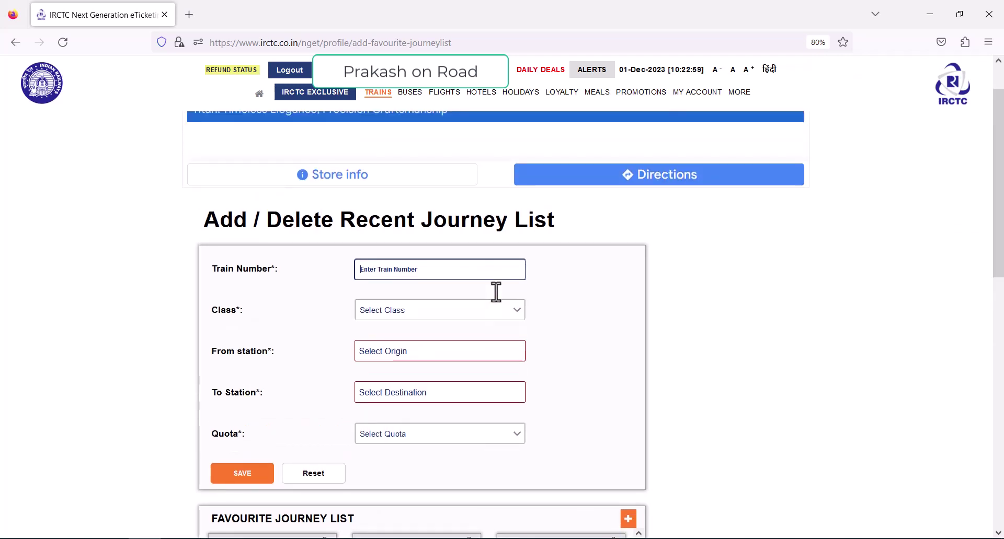
scroll(496, 292, down, 3)
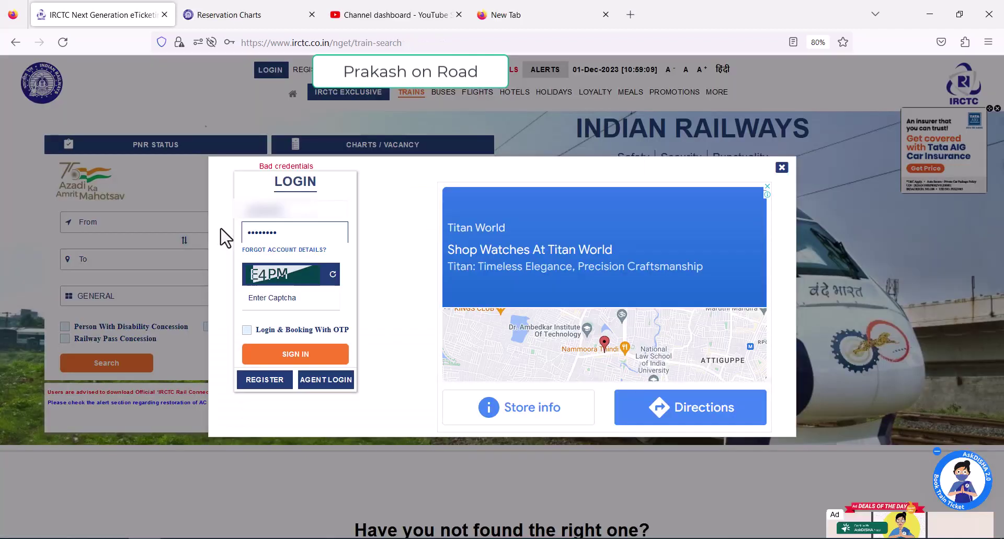
Enter the captcha code in the login form and sign in to the account
click(263, 302)
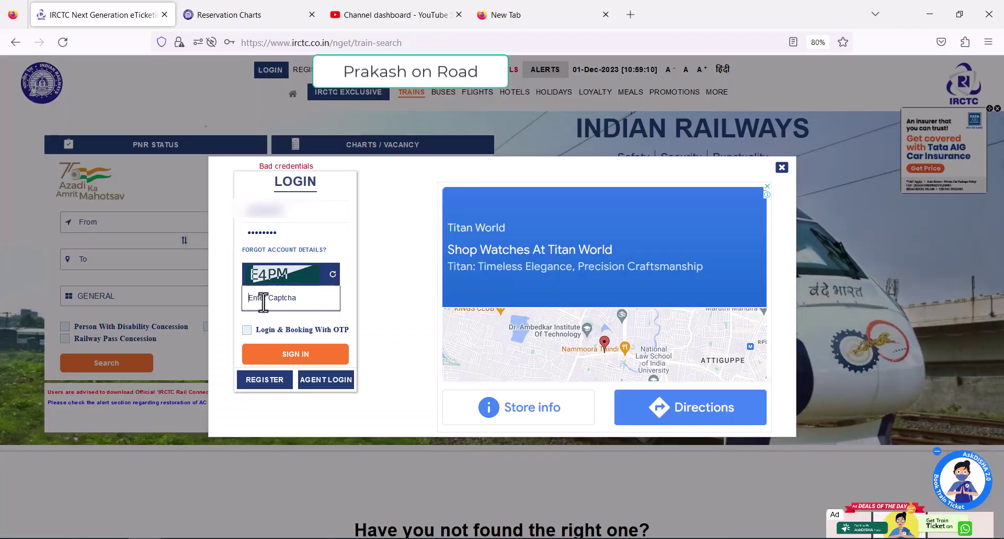
text(E4P)
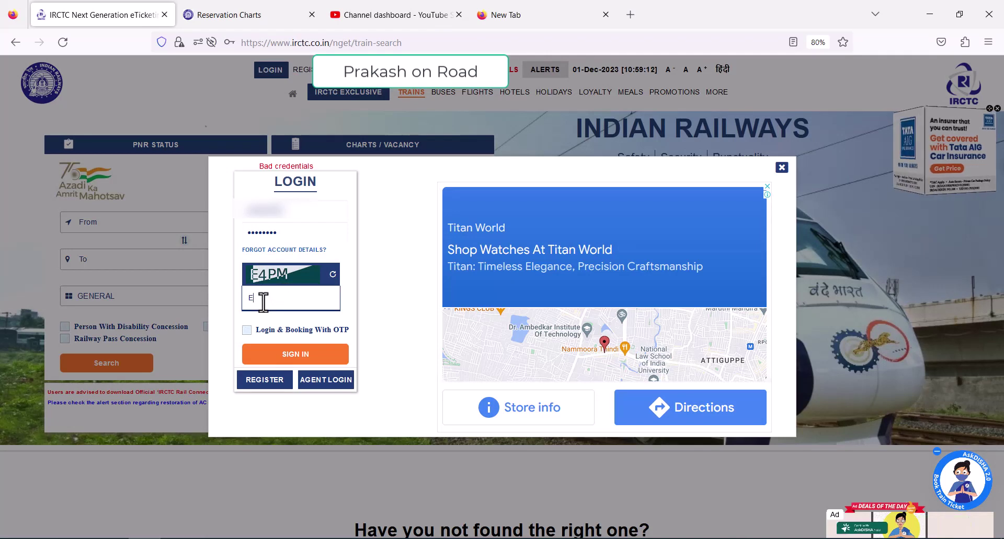
text(M)
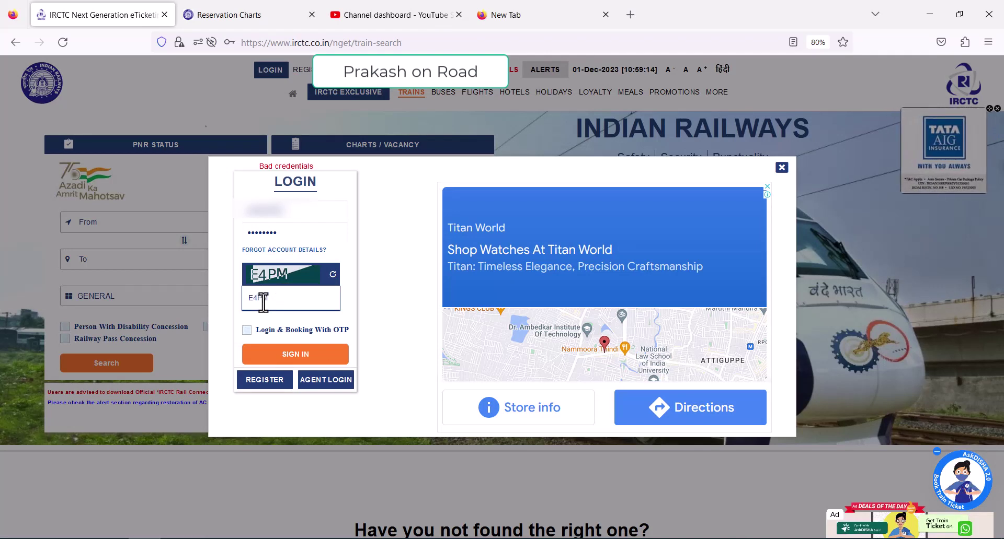
click(295, 358)
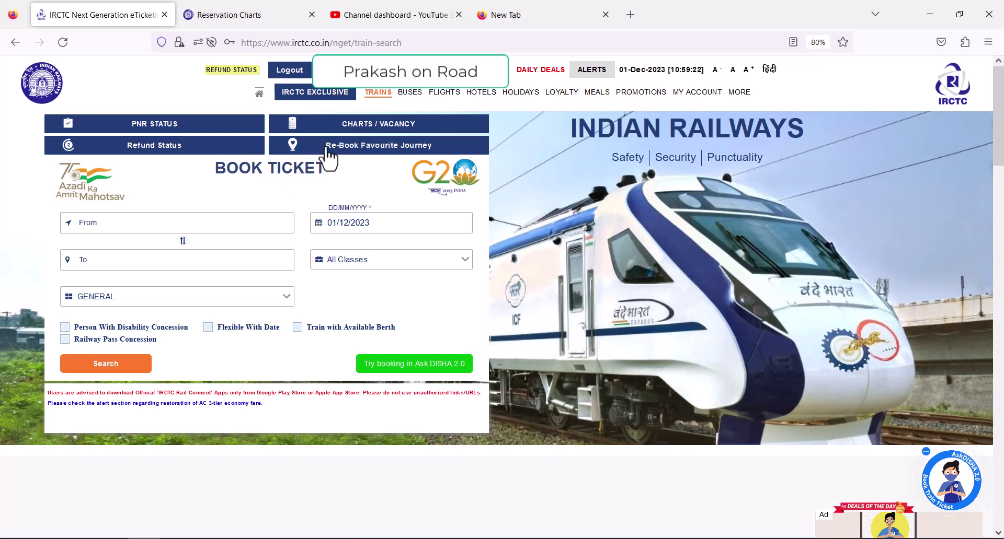
Re-book the favourite journey from YESVANTPUR JN to MANGALURU JN on train 16511 and set its date to 02/12/2023
click(368, 152)
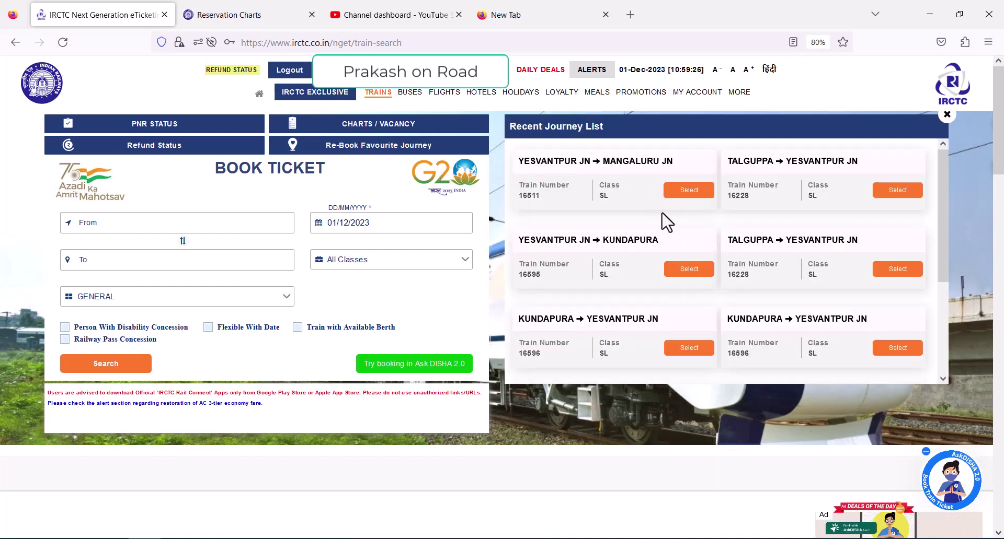
click(681, 191)
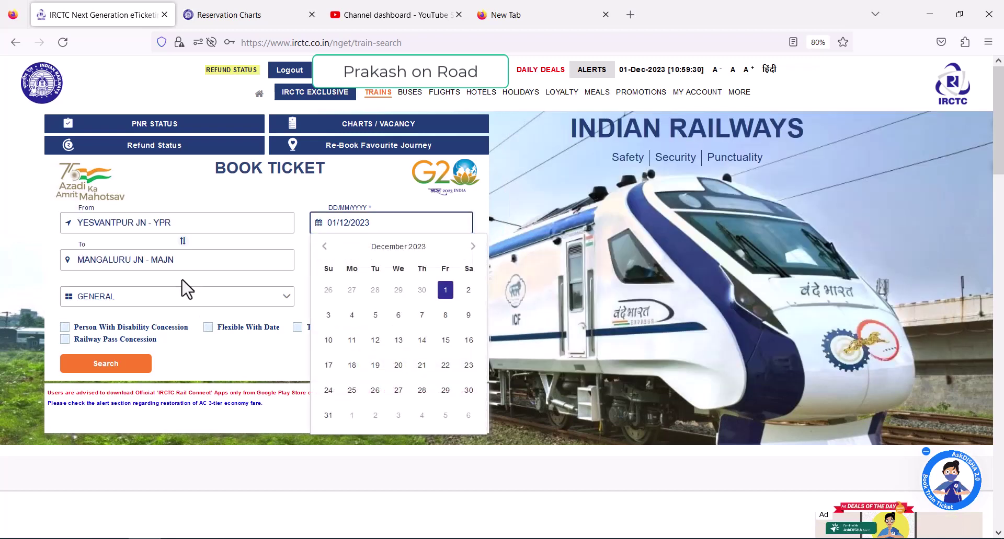
click(468, 290)
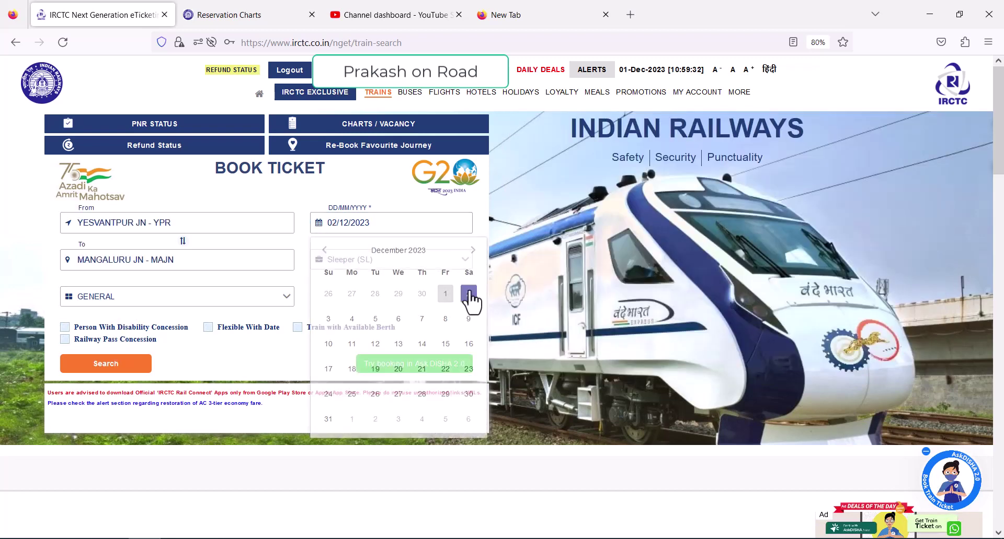
Set the booking quota to TATKAL and search for trains
click(156, 297)
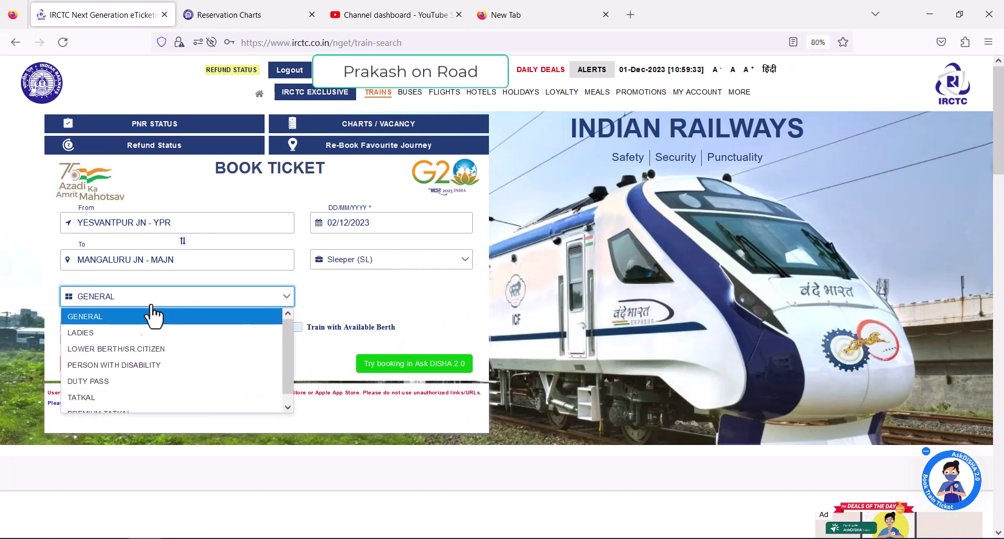
click(93, 399)
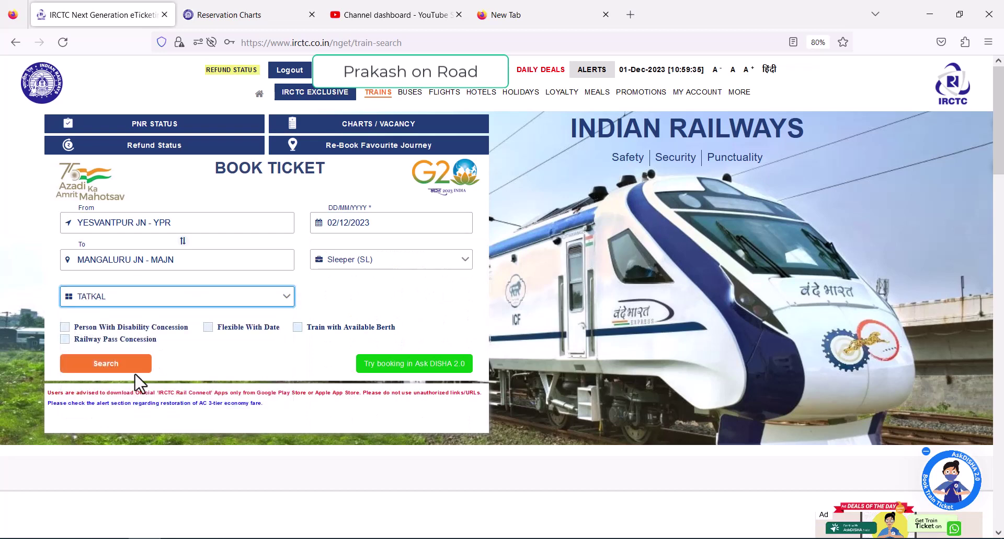
click(109, 366)
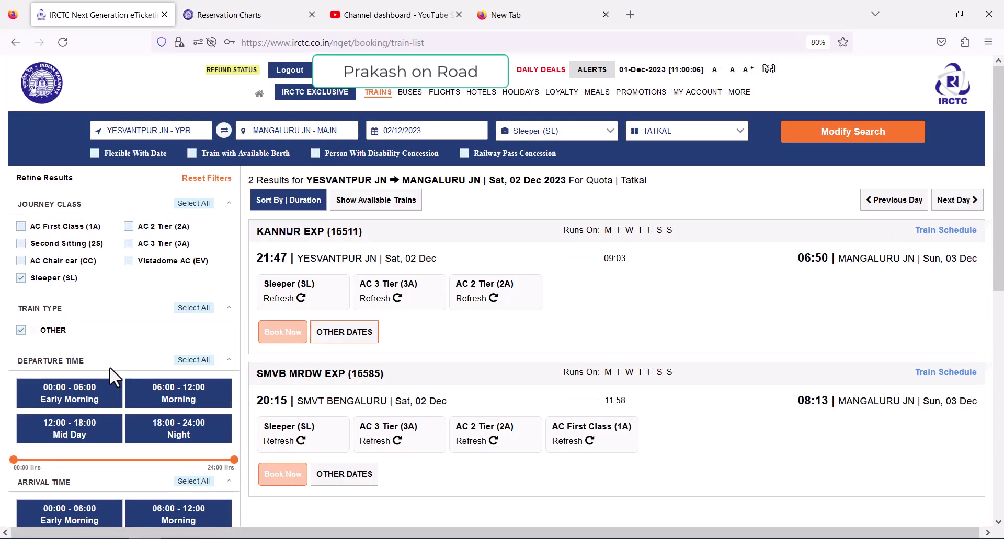
Check the Sleeper (SL) availability of KANNUR EXP (16511) and start booking it for Sat, 02 Dec
click(287, 298)
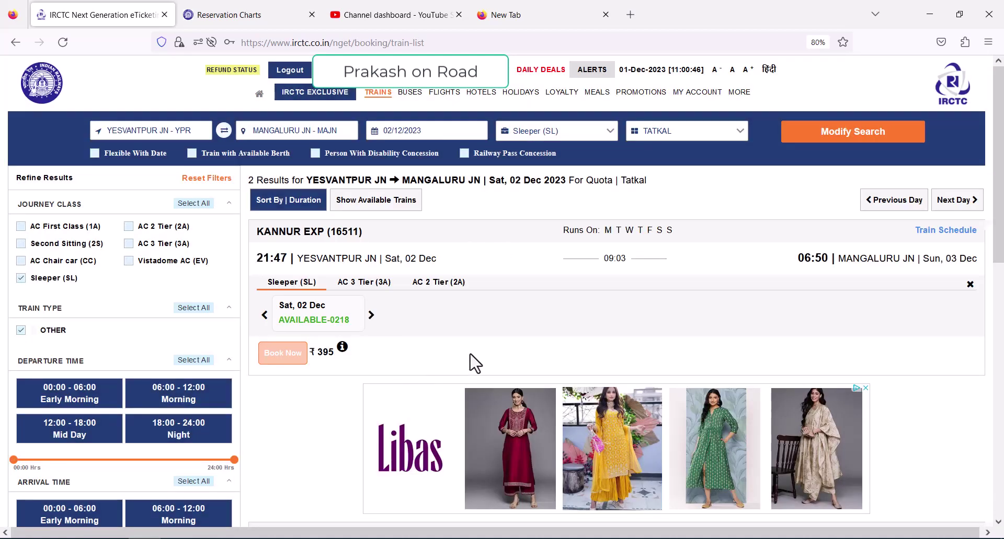
click(346, 316)
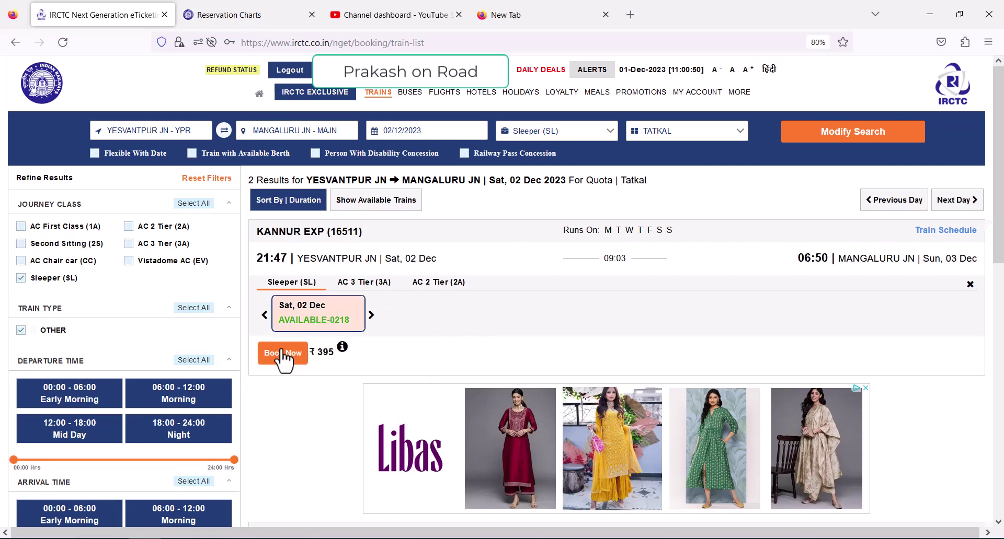
click(282, 353)
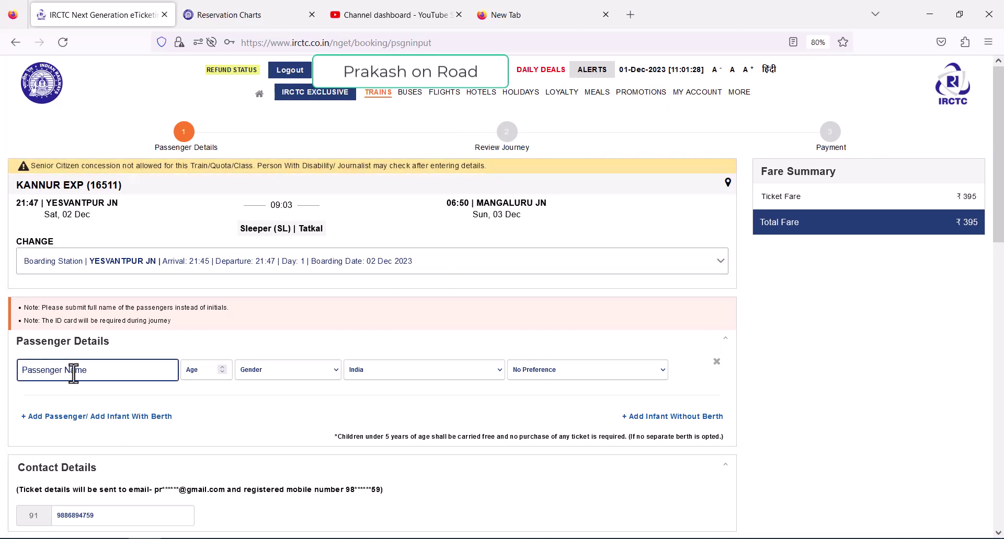
Fill in the passenger's name, set the age to 38 and the gender to Male
scroll(74, 374, down, 1)
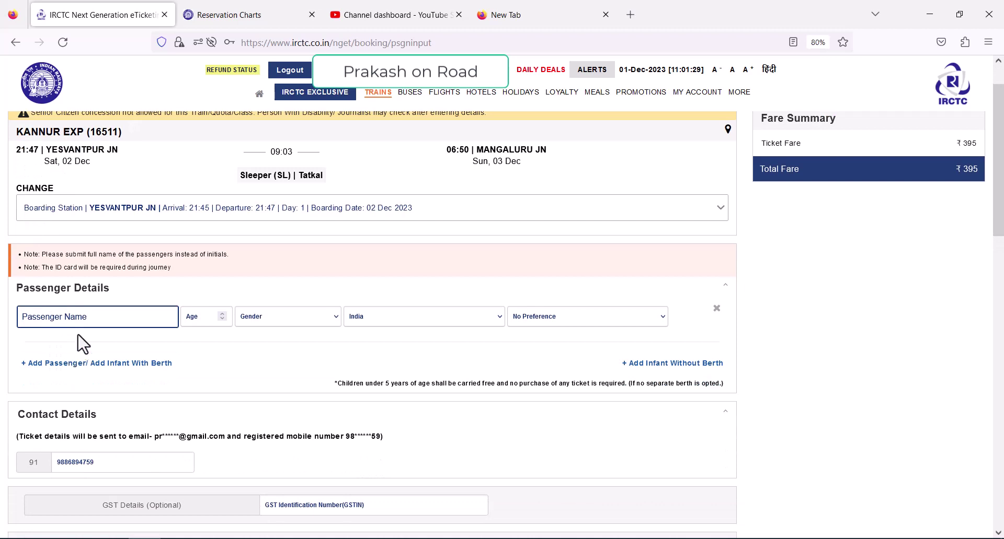
click(73, 318)
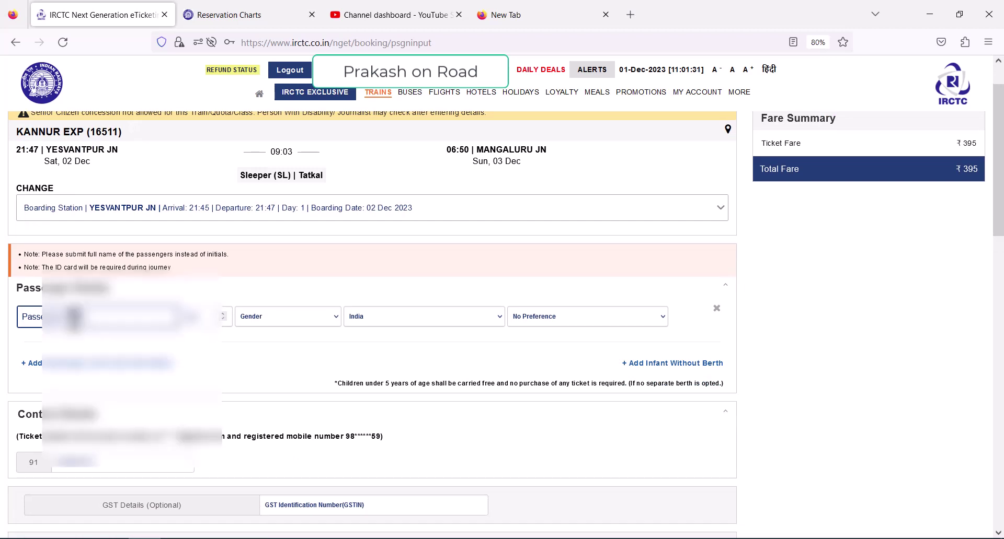
text(praka)
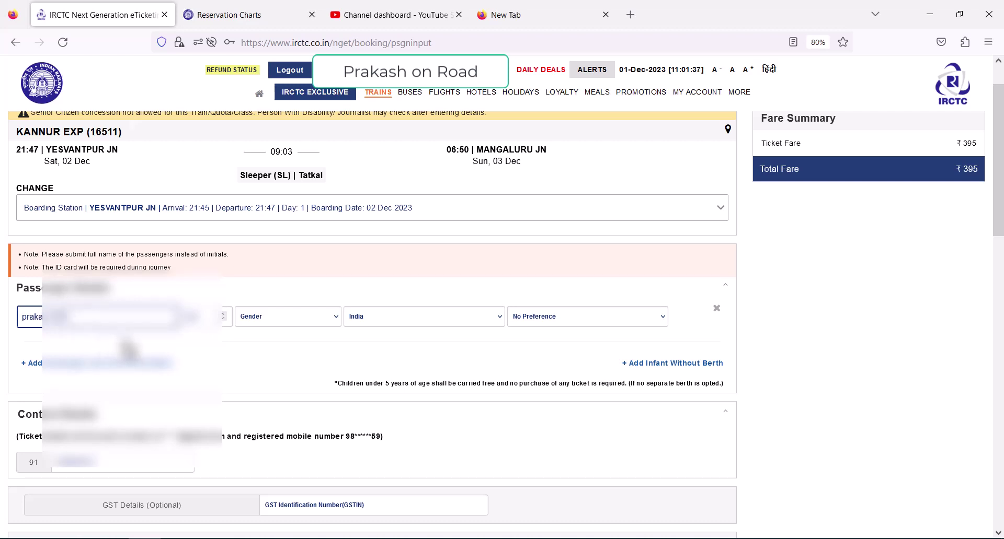
click(194, 316)
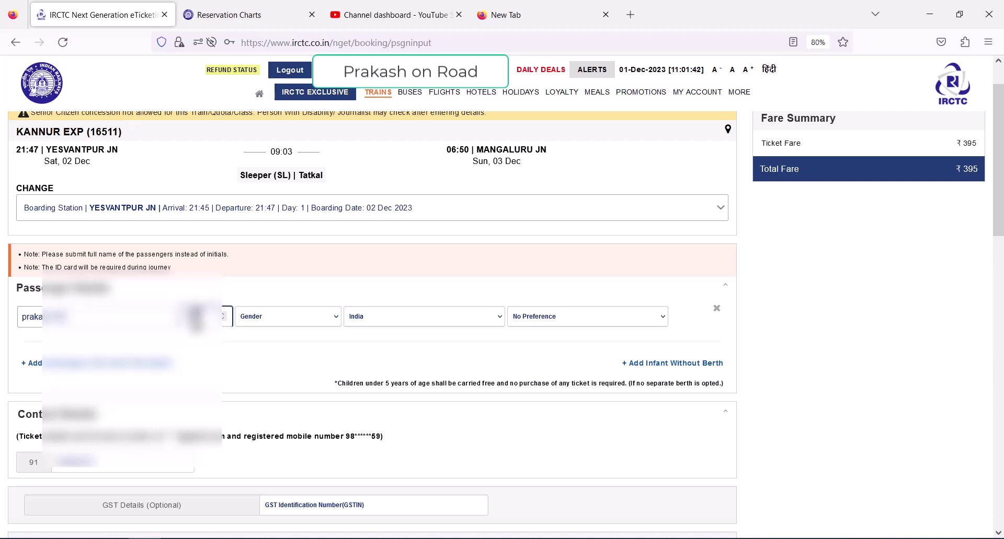
click(287, 320)
click(265, 347)
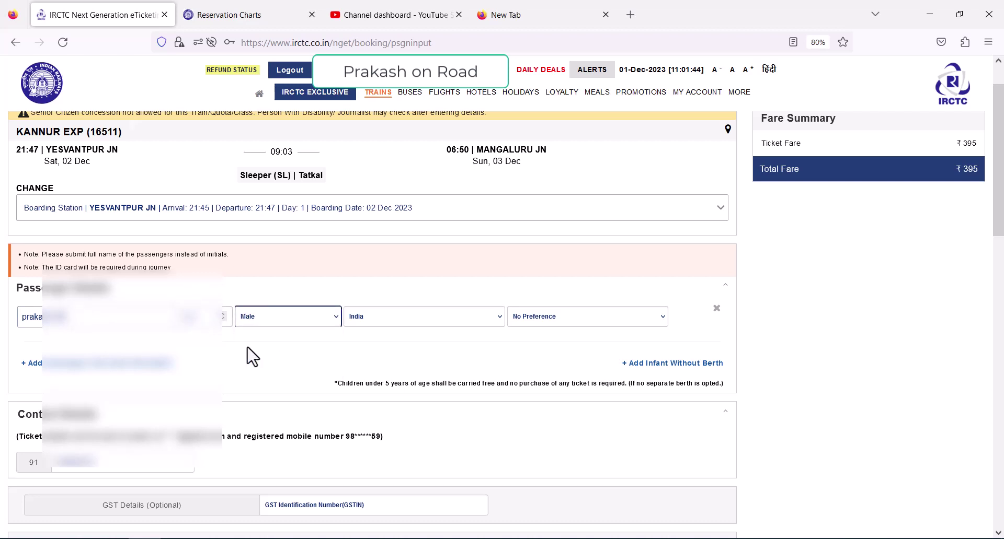
Restrict the booking to confirmed berths only and decline travel insurance
scroll(190, 363, down, 3)
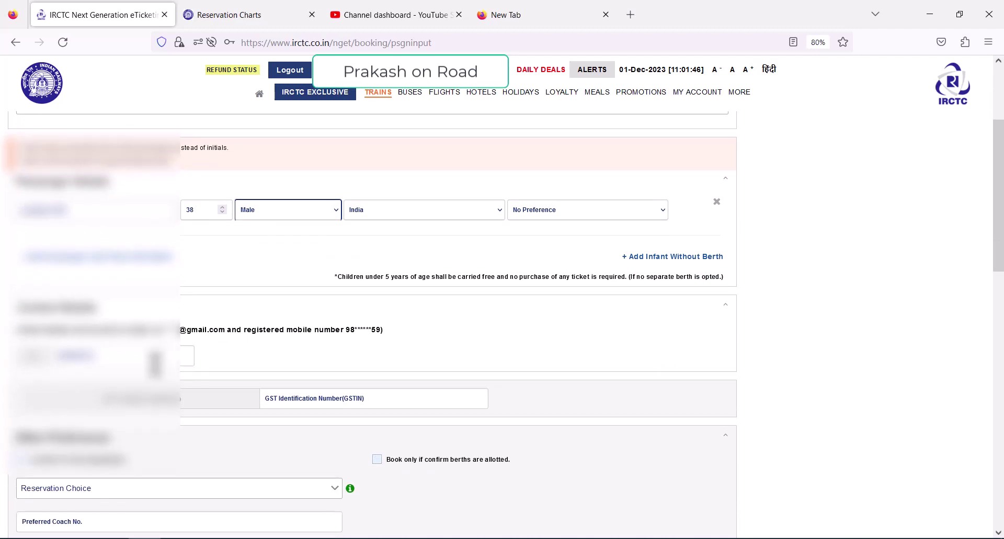
scroll(410, 365, down, 3)
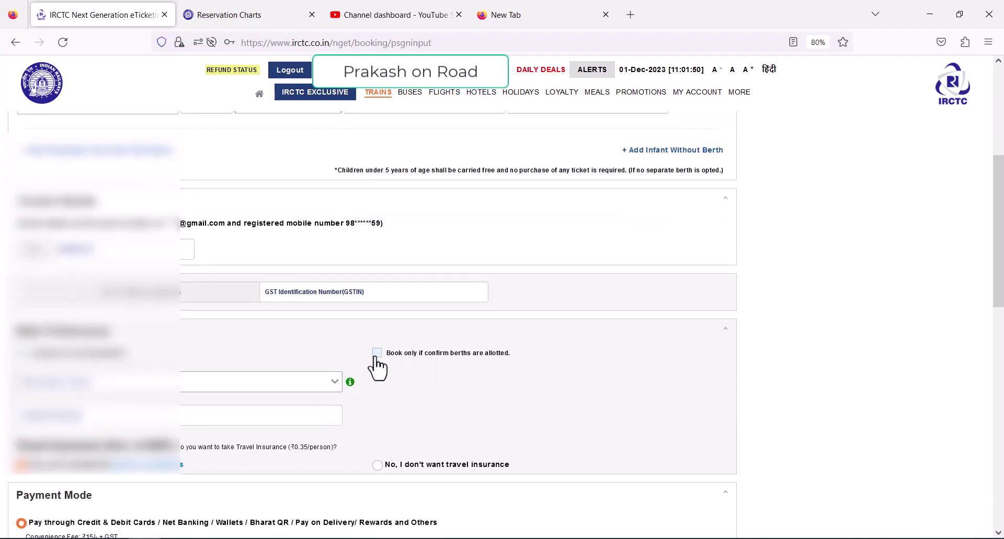
scroll(208, 387, down, 3)
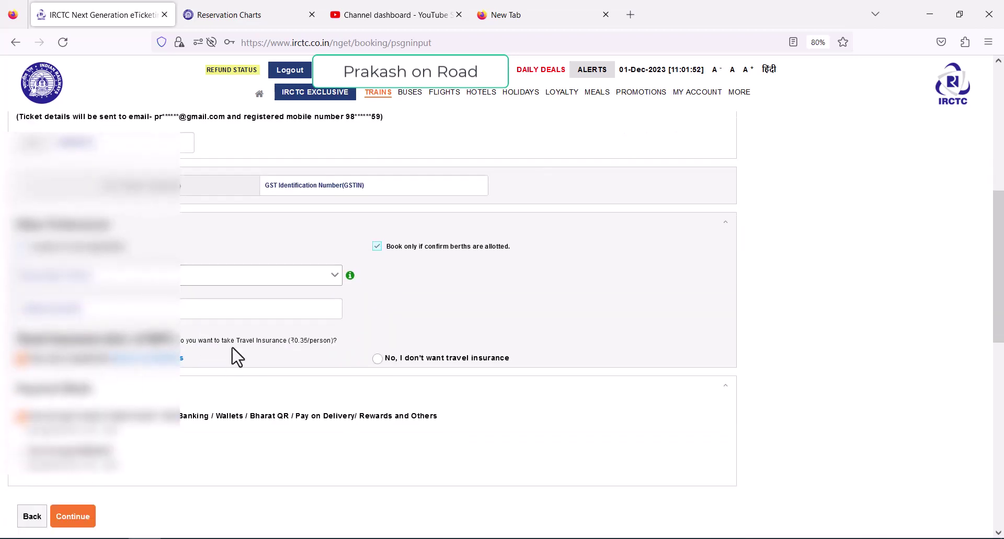
click(376, 358)
Set the booking's payment mode to Pay through BHIM/UPI
scroll(373, 360, down, 2)
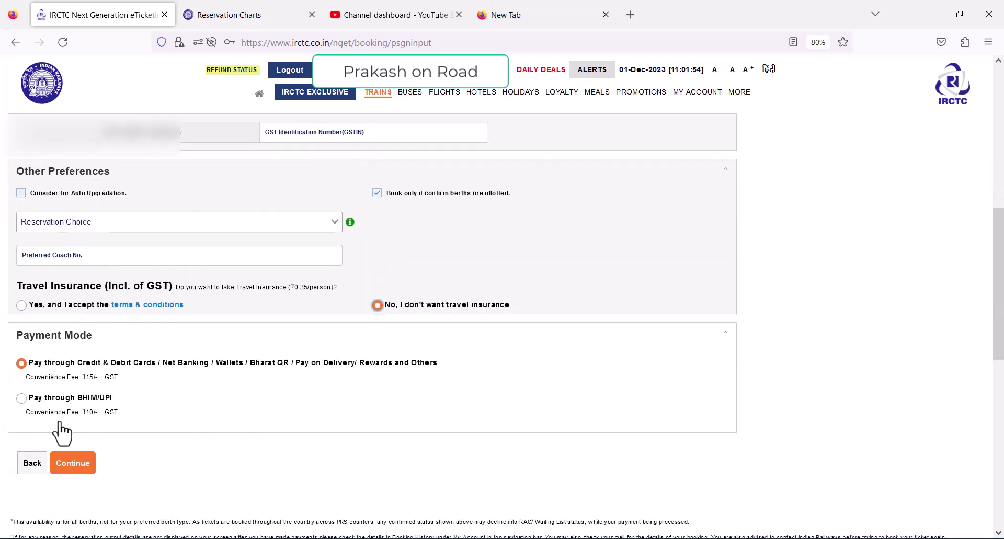
click(22, 400)
scroll(114, 408, down, 3)
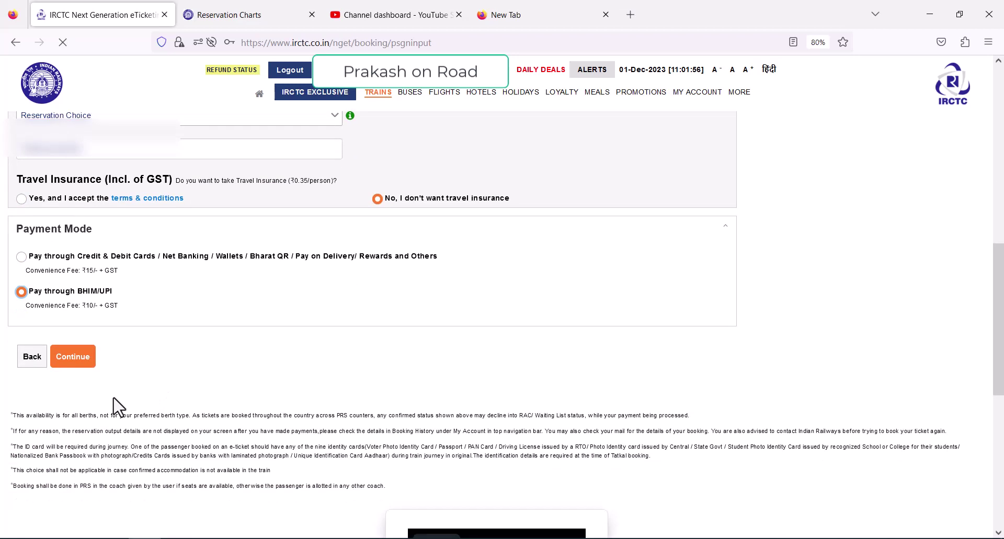
Submit the passenger details, enter the captcha on the journey review and proceed to payment
click(74, 356)
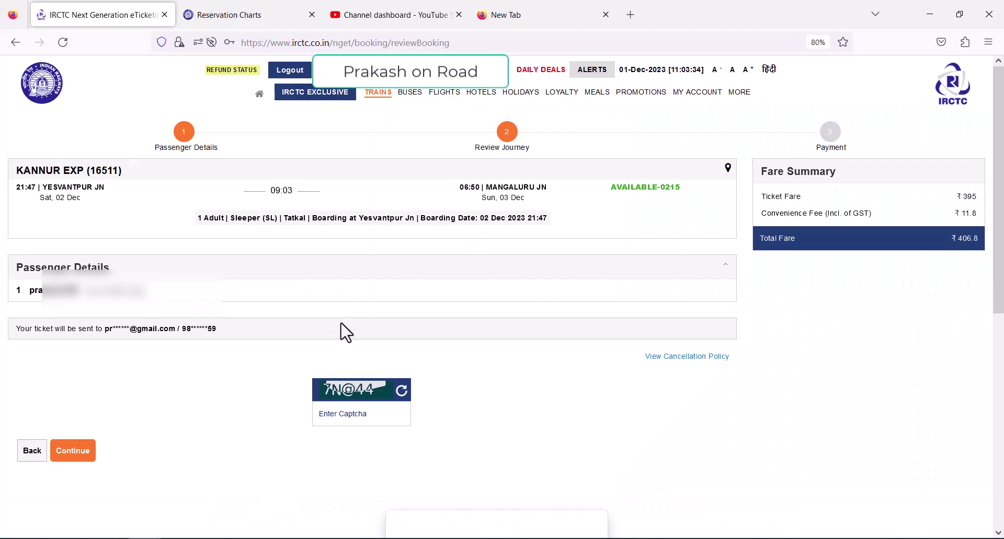
click(333, 419)
text(7N@44)
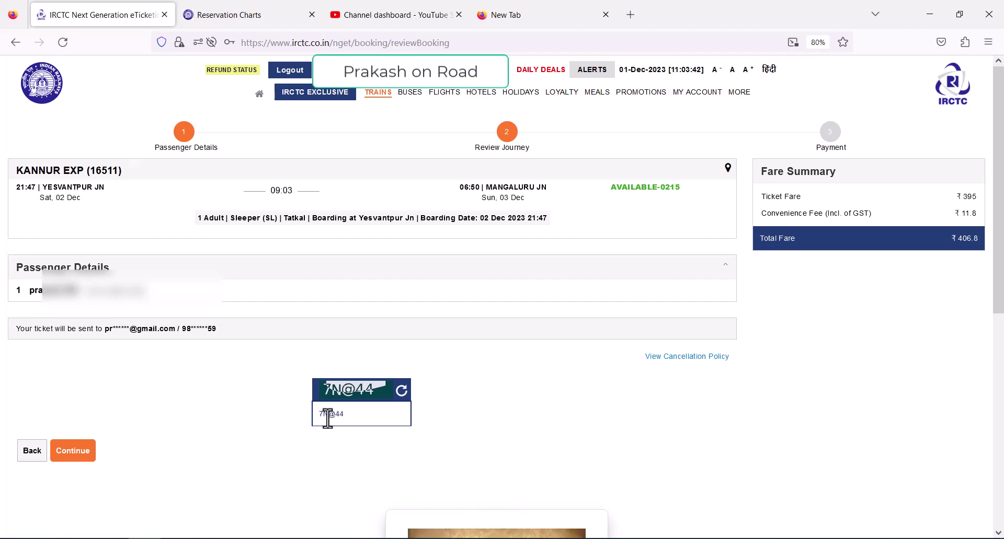
click(78, 456)
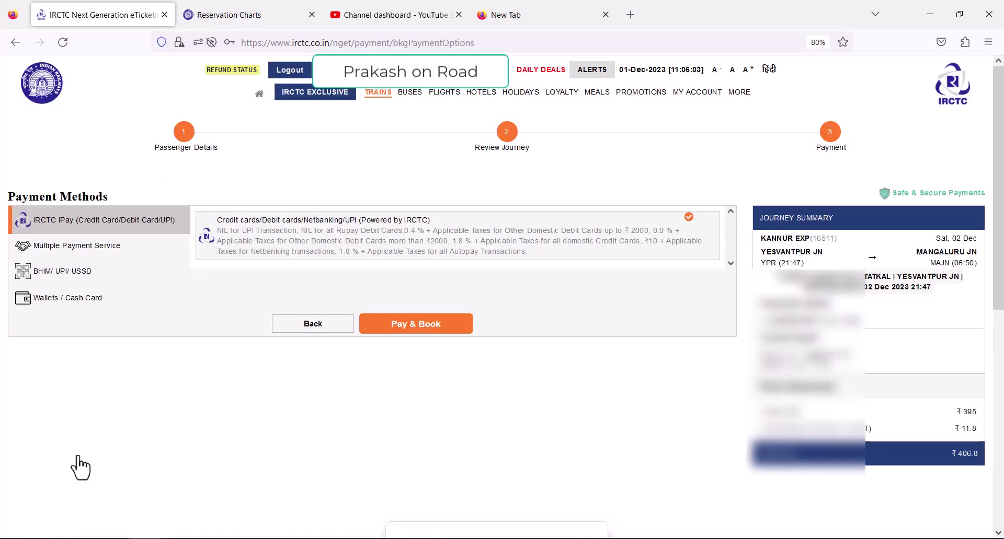
Pay for the booking through Multiple Payment Service powered by PhonePe, revealing the QR code to scan
click(69, 386)
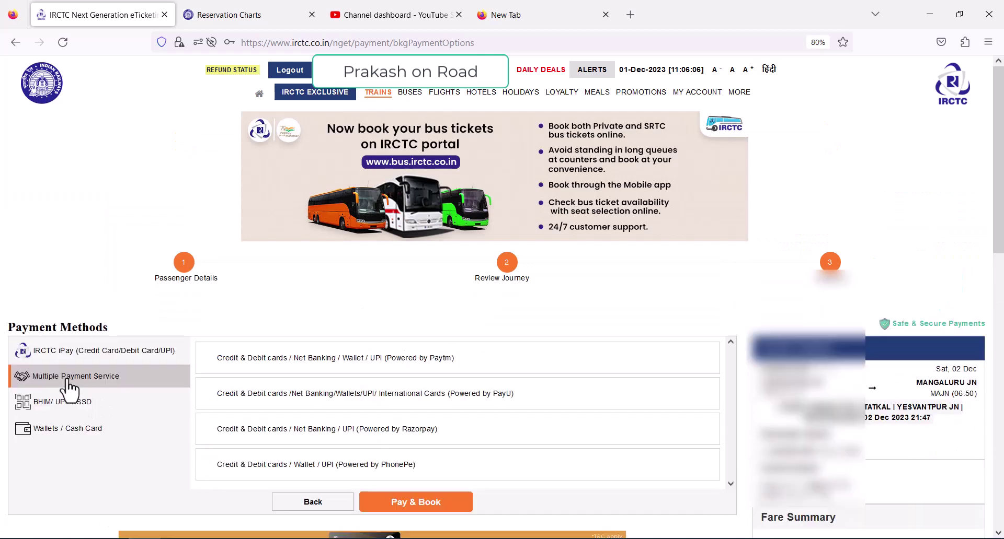
scroll(83, 416, down, 2)
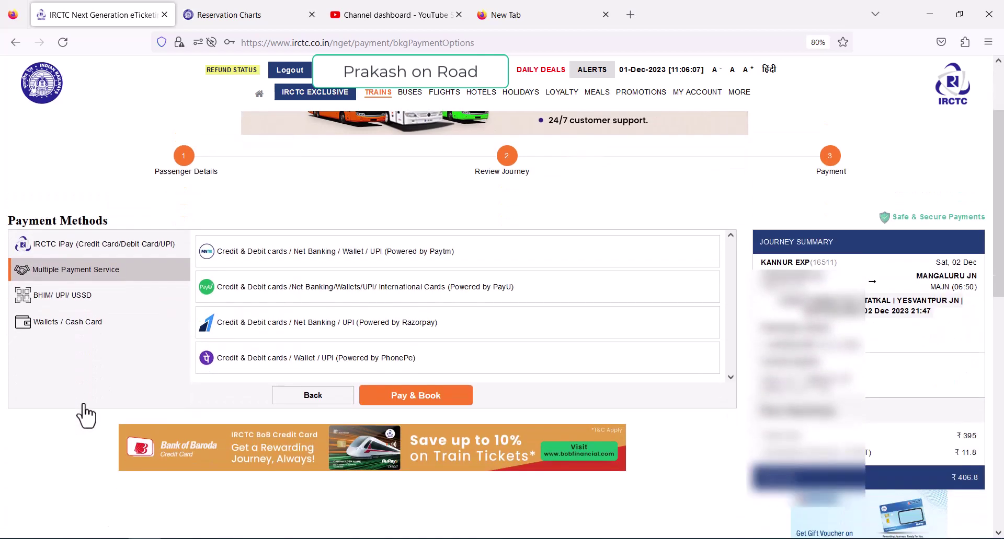
click(300, 363)
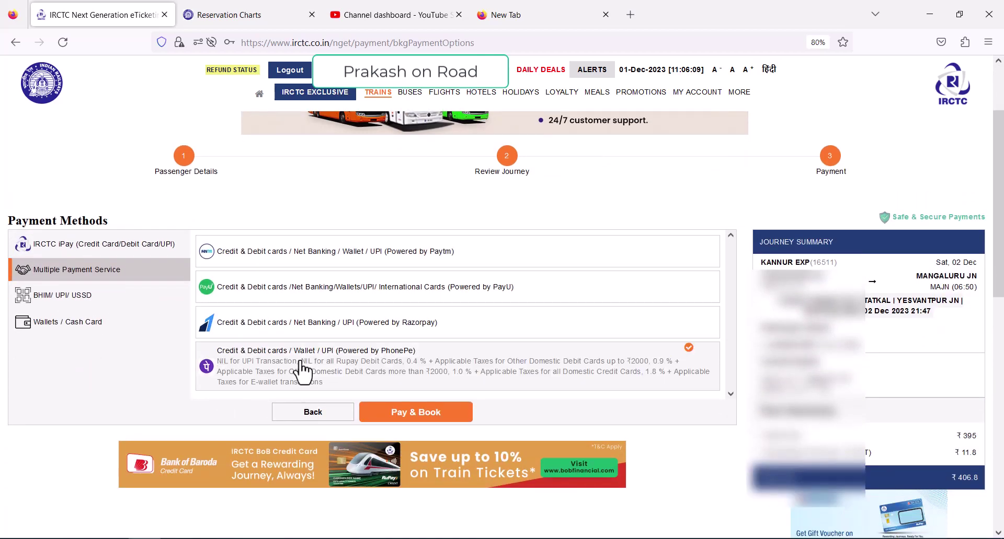
click(451, 413)
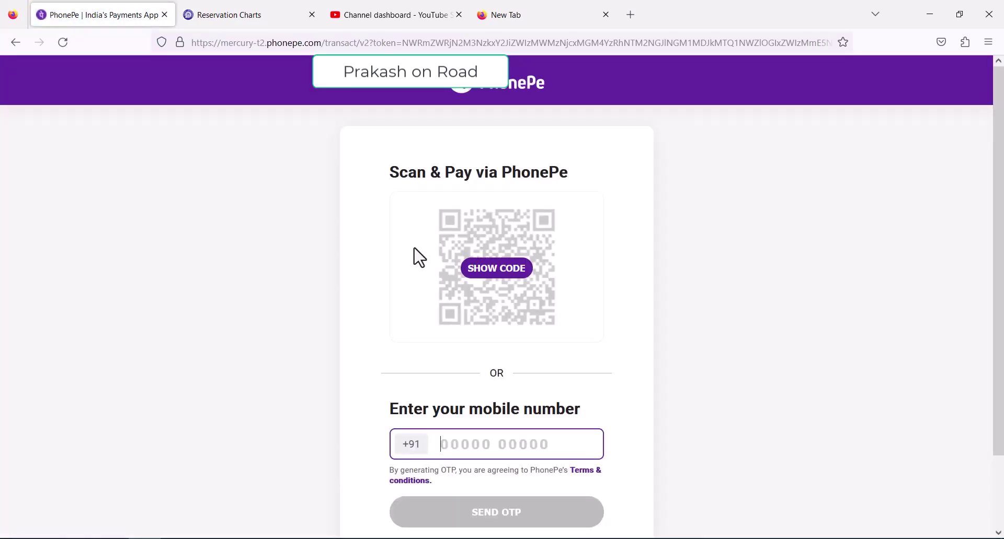
click(490, 258)
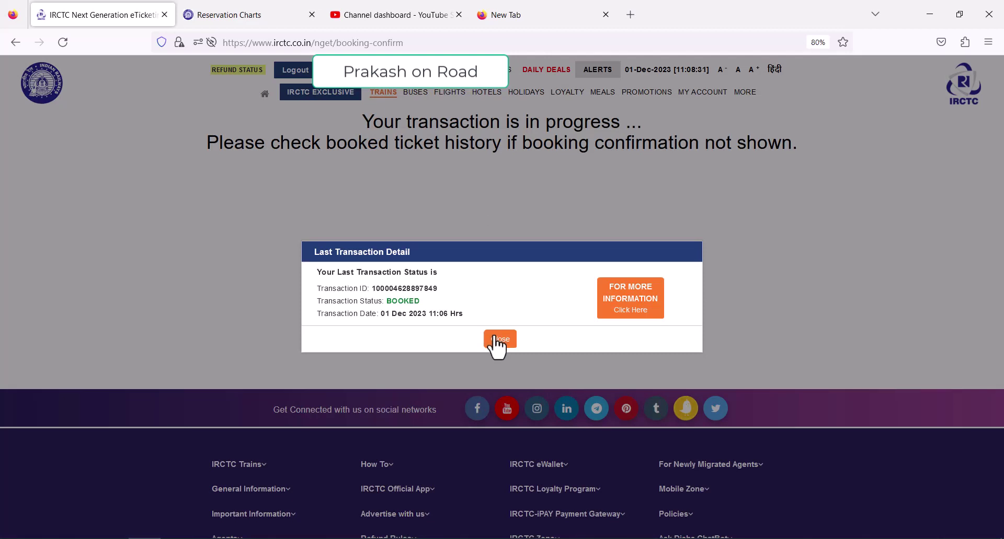
Look up the last transaction's information and open the booked KANNUR EXP (16511) ticket's details from the ticket cancellation list
click(622, 313)
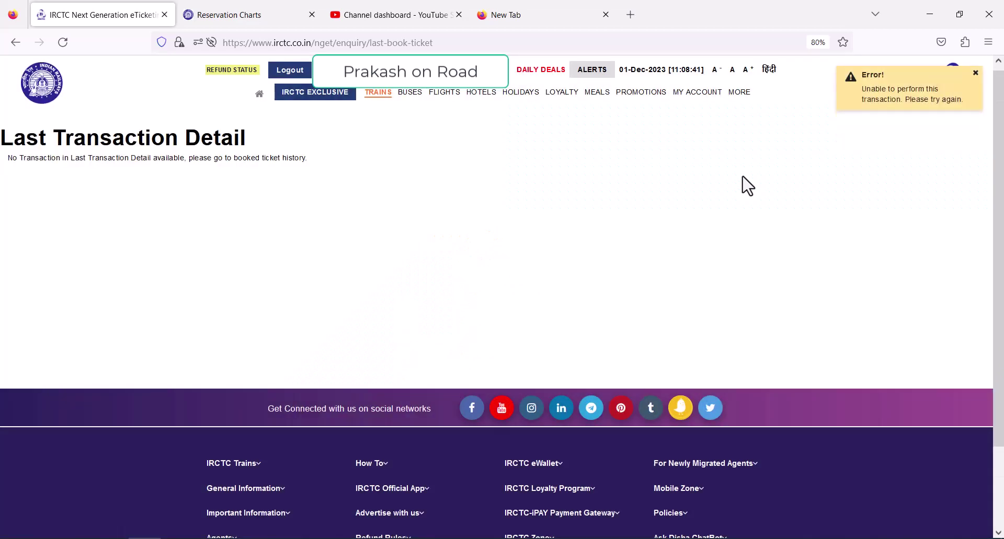
click(975, 75)
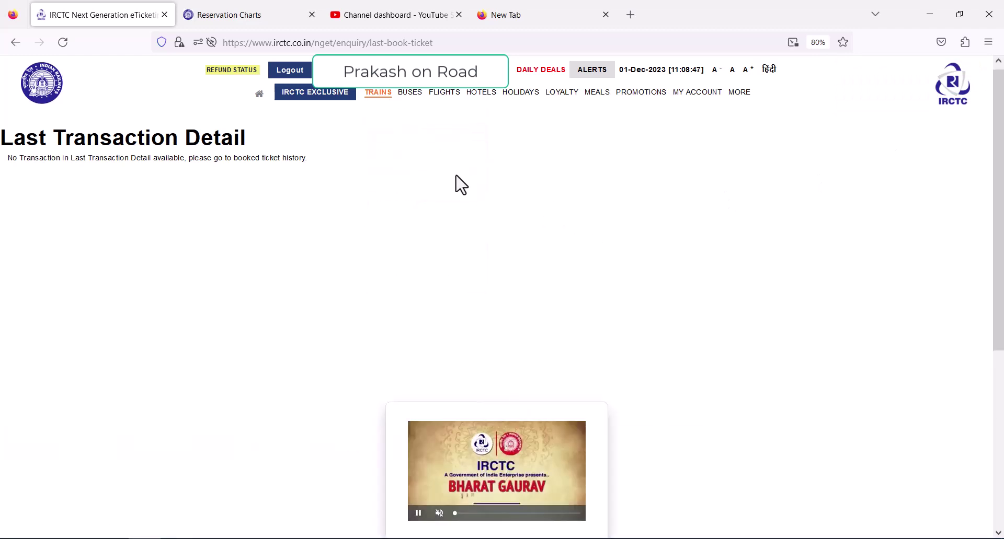
mouse_move(379, 93)
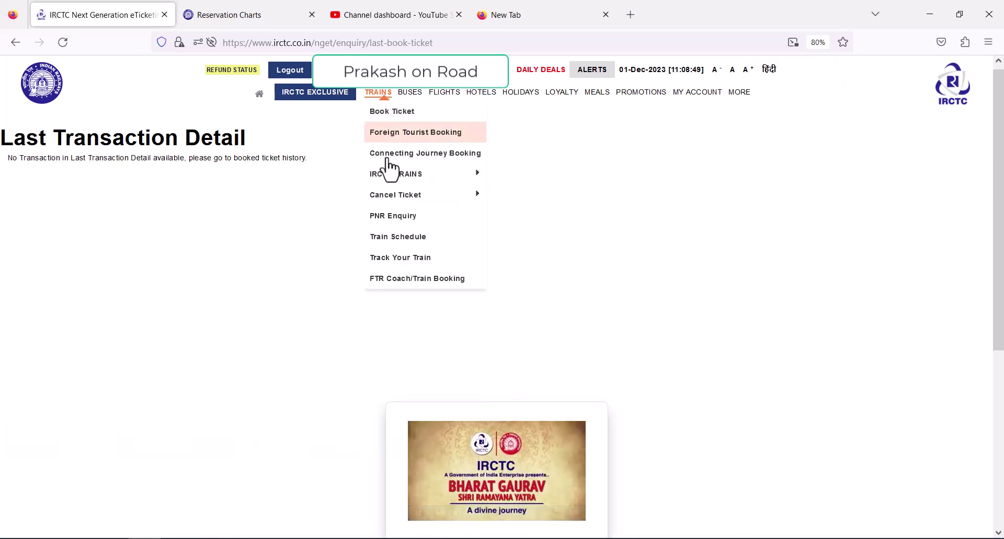
click(486, 202)
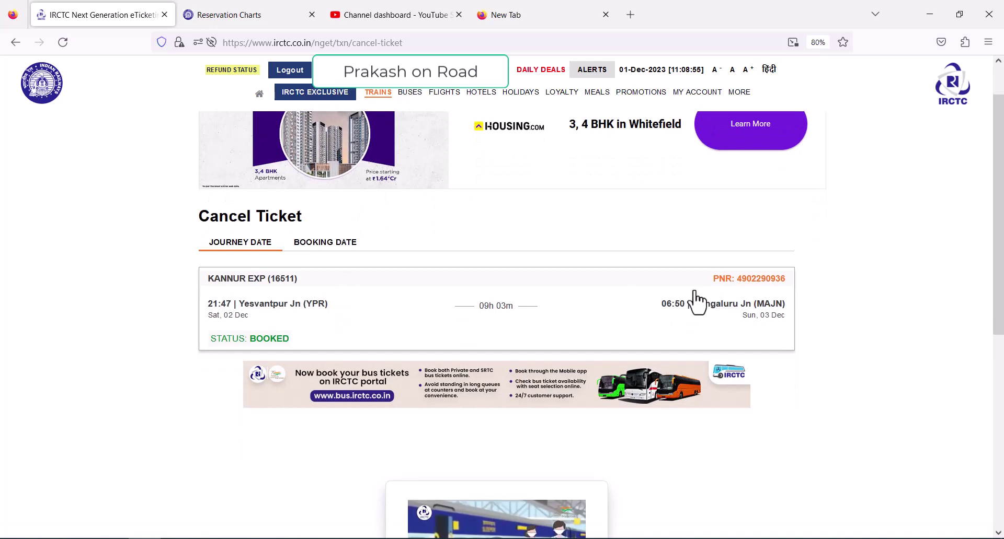
click(635, 299)
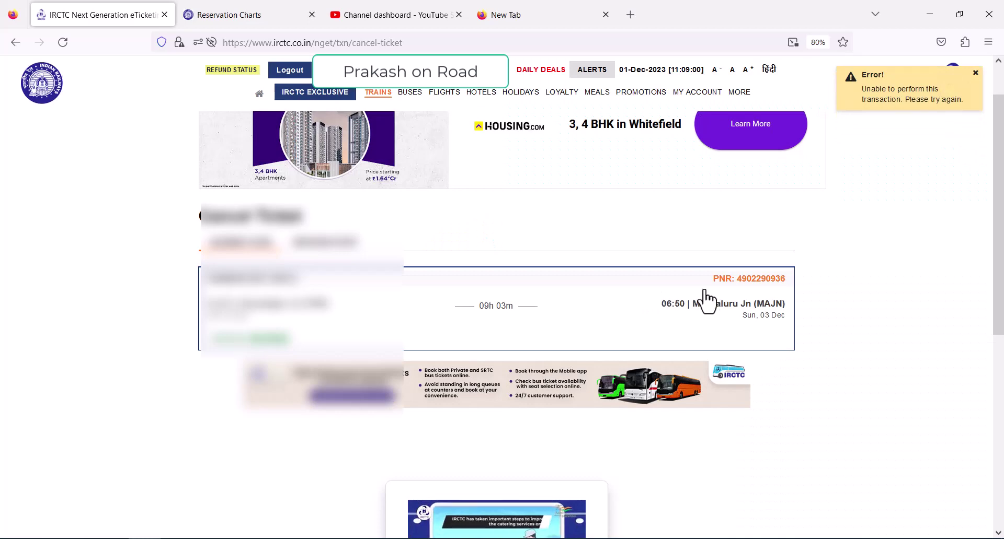
click(644, 301)
scroll(643, 302, down, 1)
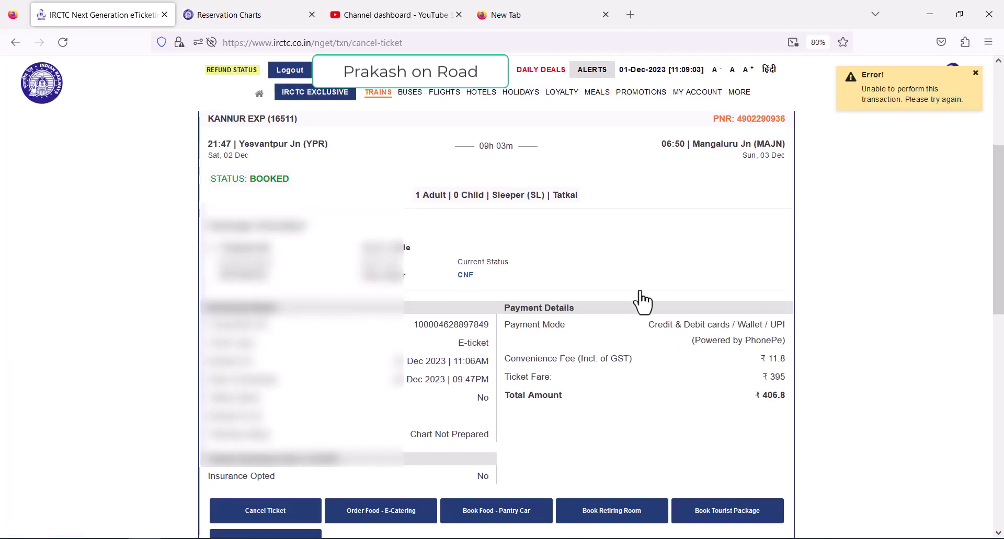